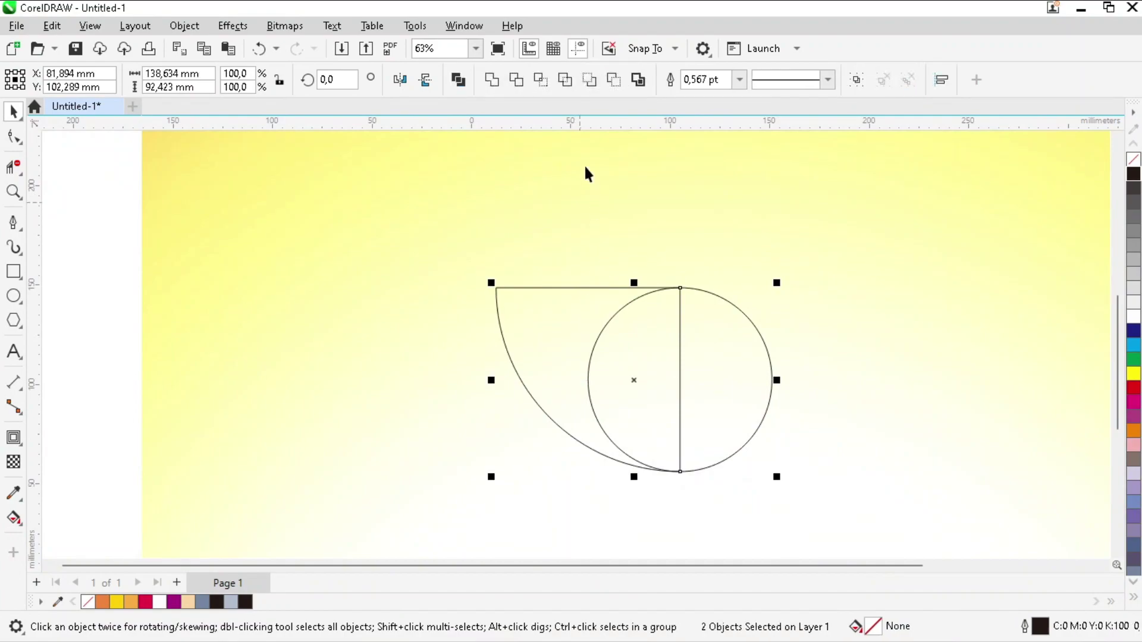
Trim the quarter-circle shape with the circle, and delete the trimmed shape's node at the circle's topmost point.
{"action": "left_click", "coordinate": [515, 79]}
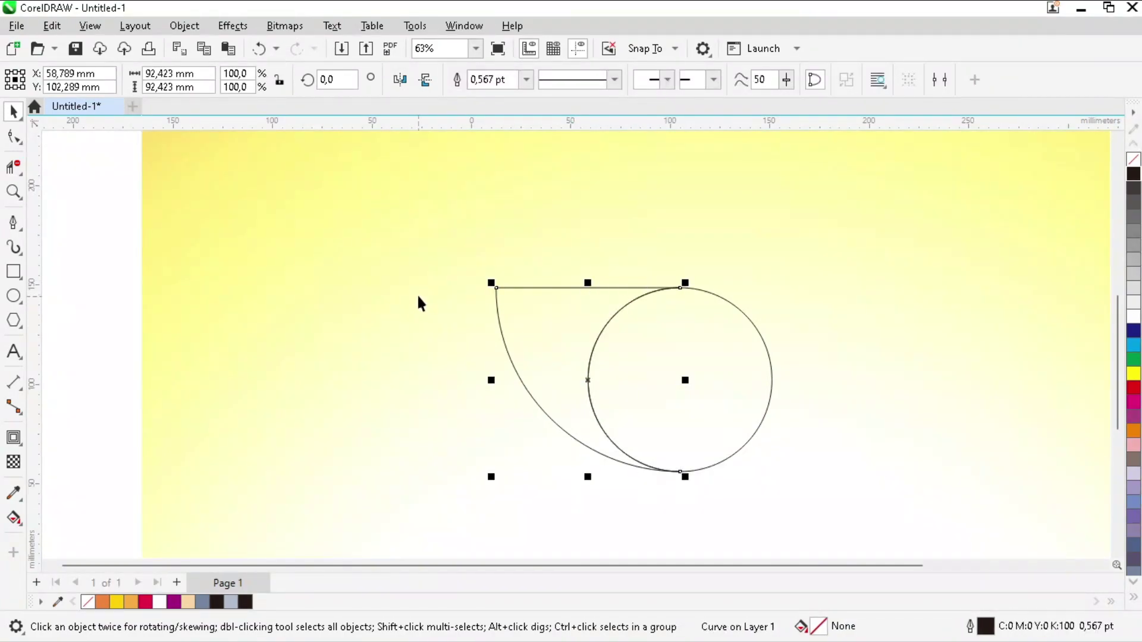
{"action": "left_click", "coordinate": [14, 137]}
{"action": "scroll", "coordinate": [603, 336], "scroll_direction": "up", "scroll_amount": 2}
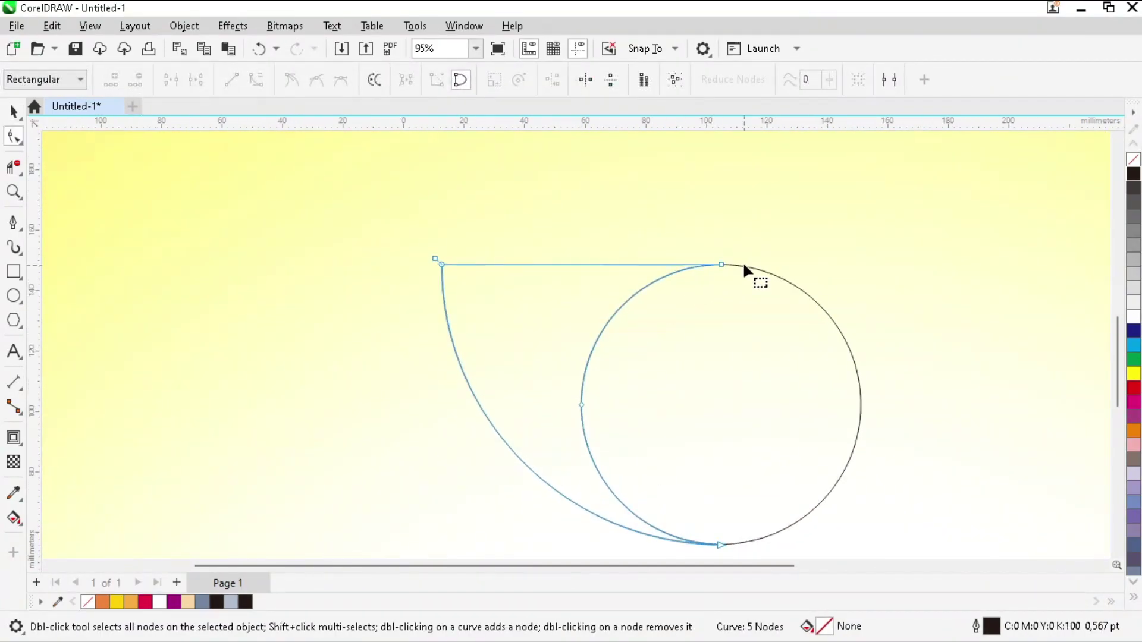
{"action": "left_click", "coordinate": [722, 265]}
{"action": "key", "text": "Delete"}
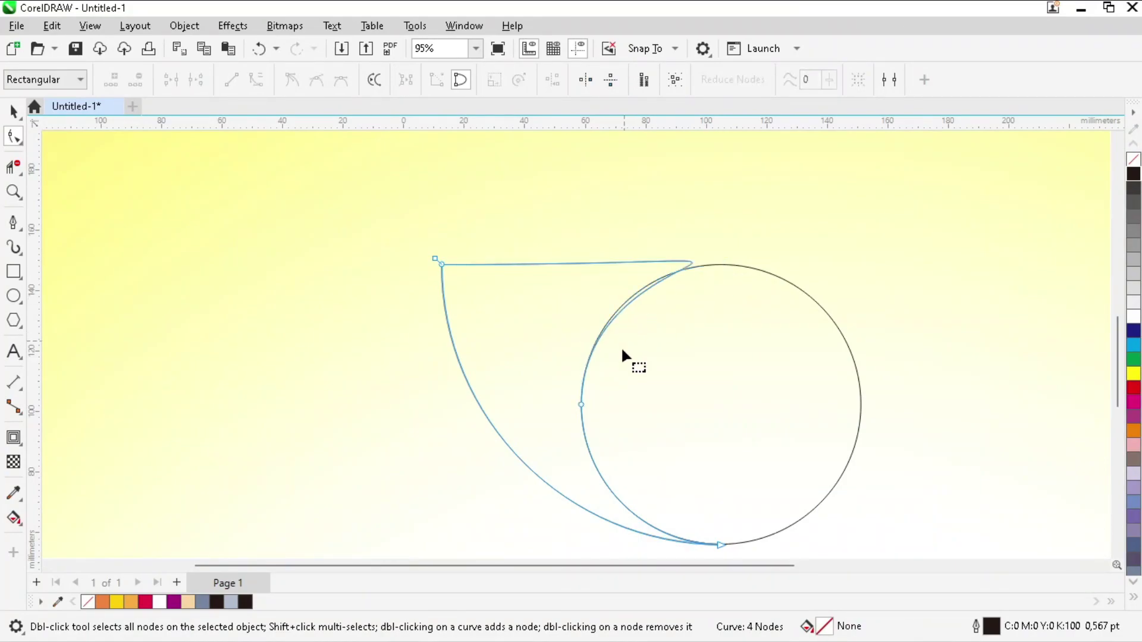
Reshape the trimmed curve's upper edge with its node handles into a petal running from the tip to the circle's leftmost point.
{"action": "left_click", "coordinate": [581, 405]}
{"action": "left_click_drag", "start_coordinate": [905, 265], "coordinate": [440, 265]}
{"action": "left_click_drag", "start_coordinate": [583, 231], "coordinate": [581, 338]}
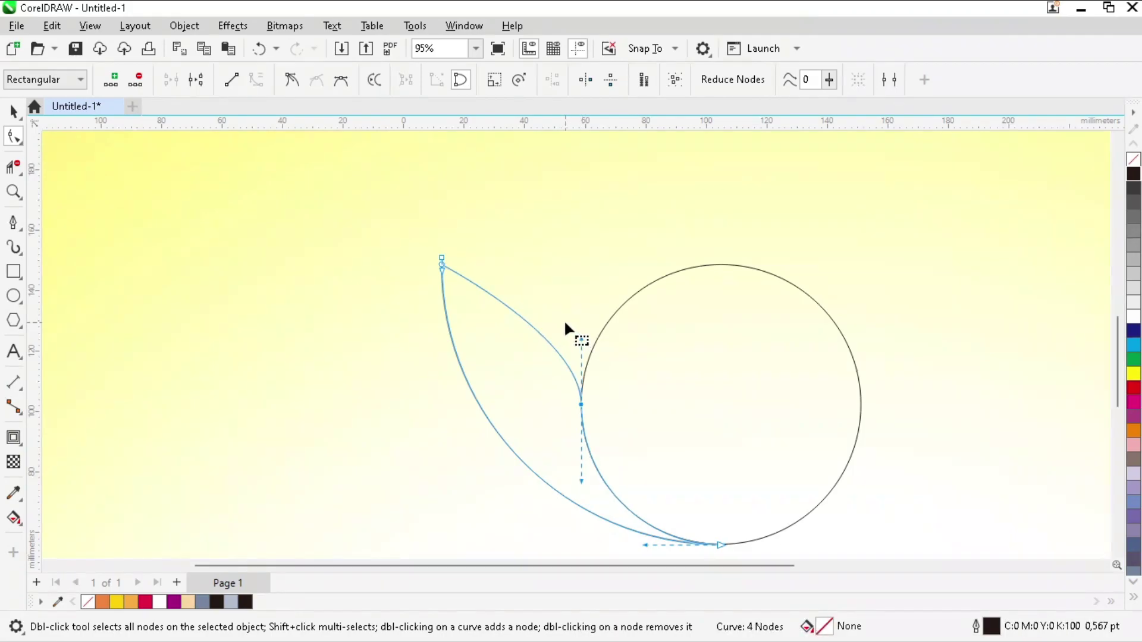
{"action": "key", "text": "space"}
Move the petal's rotation centre to the circle's centre and make four copies rotated clockwise around it in 30° steps.
{"action": "scroll", "coordinate": [381, 307], "scroll_direction": "down", "scroll_amount": 2}
{"action": "scroll", "coordinate": [465, 361], "scroll_direction": "up", "scroll_amount": 1}
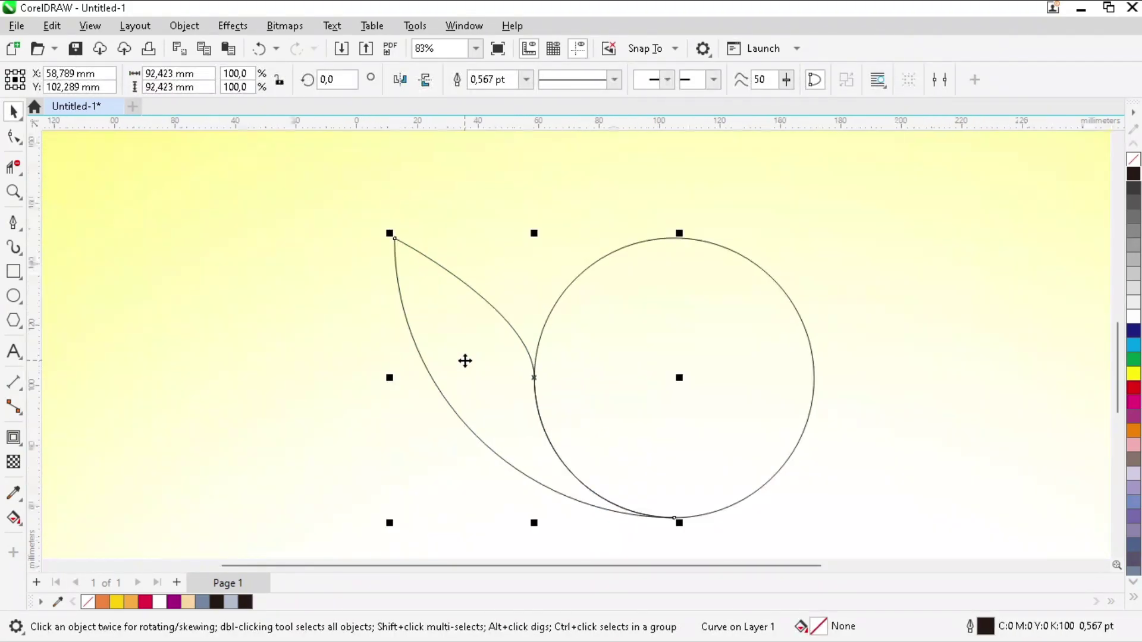
{"action": "scroll", "coordinate": [480, 364], "scroll_direction": "up", "scroll_amount": 1}
{"action": "left_click", "coordinate": [533, 377]}
{"action": "left_click_drag", "start_coordinate": [561, 379], "coordinate": [676, 377]}
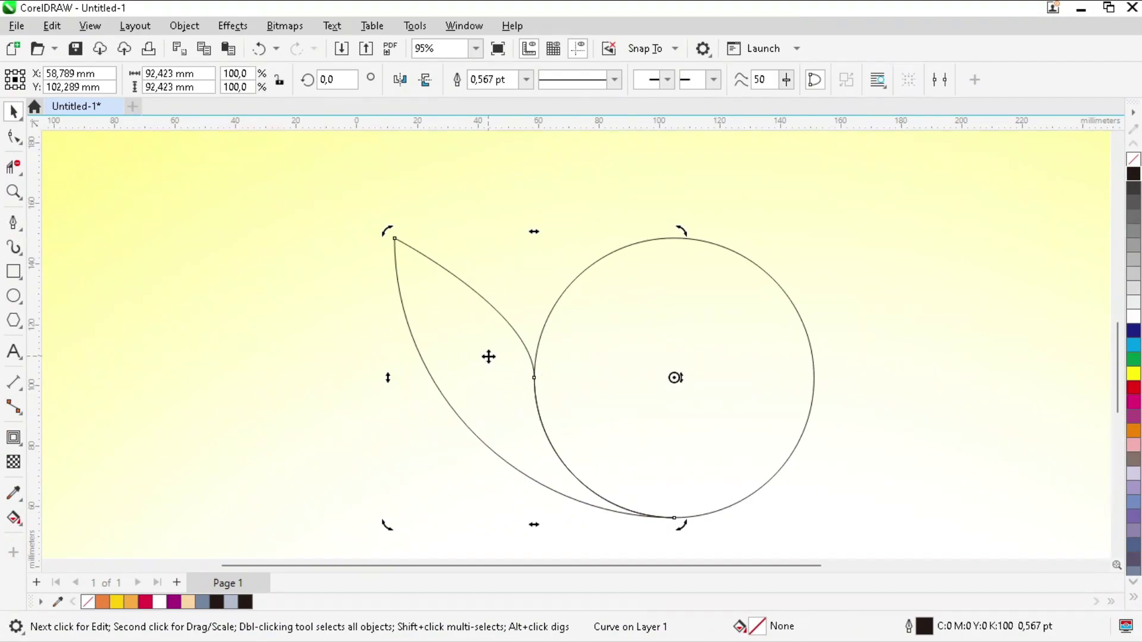
{"action": "left_click_drag", "start_coordinate": [384, 232], "coordinate": [559, 186]}
{"action": "scroll", "coordinate": [387, 306], "scroll_direction": "down", "scroll_amount": 4}
{"action": "key", "text": "ctrl+r"}
{"action": "key", "text": "ctrl+r"}
{"action": "key", "text": "ctrl+r"}
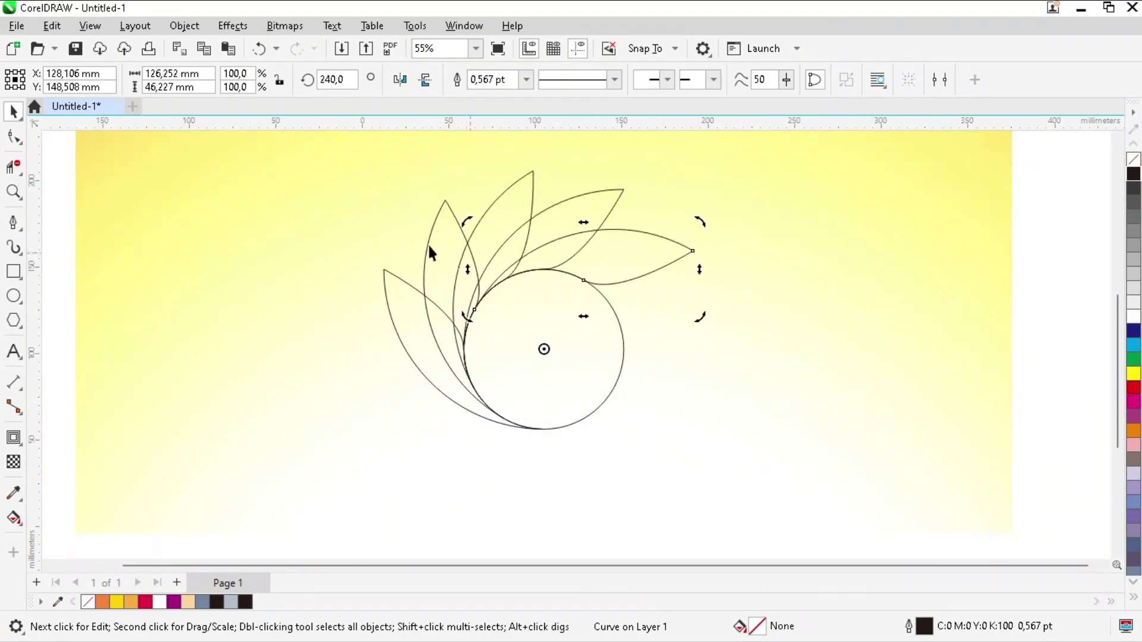
Delete the circle and Smart Fill the enclosed regions of the leftmost petal with blue-gray (C40 M20 Y0 K40).
{"action": "left_click", "coordinate": [622, 376]}
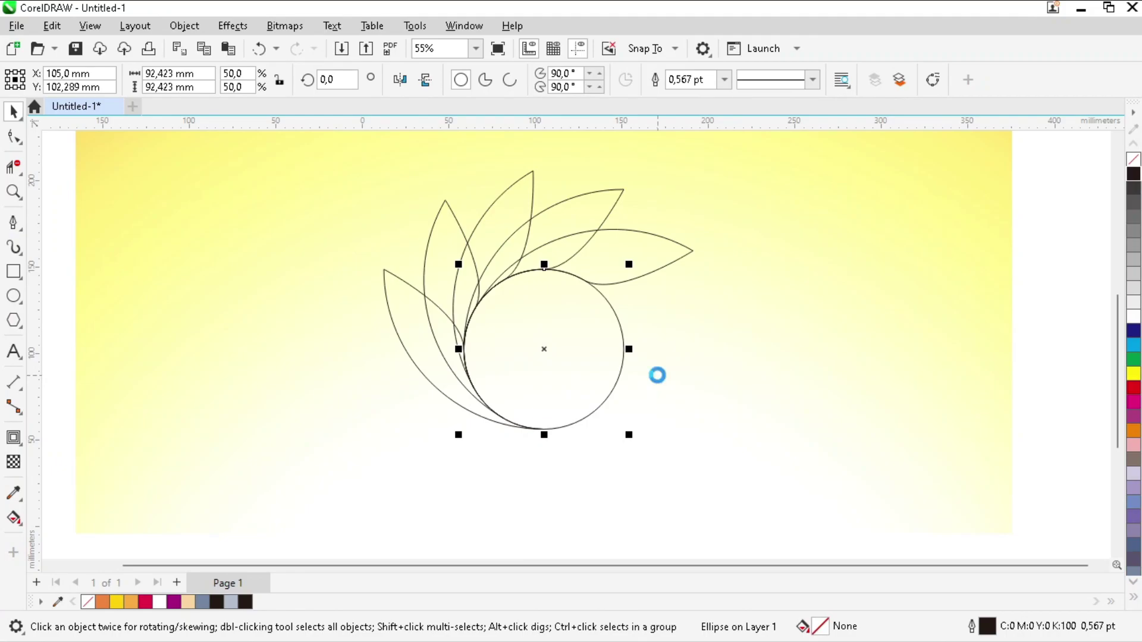
{"action": "key", "text": "Delete"}
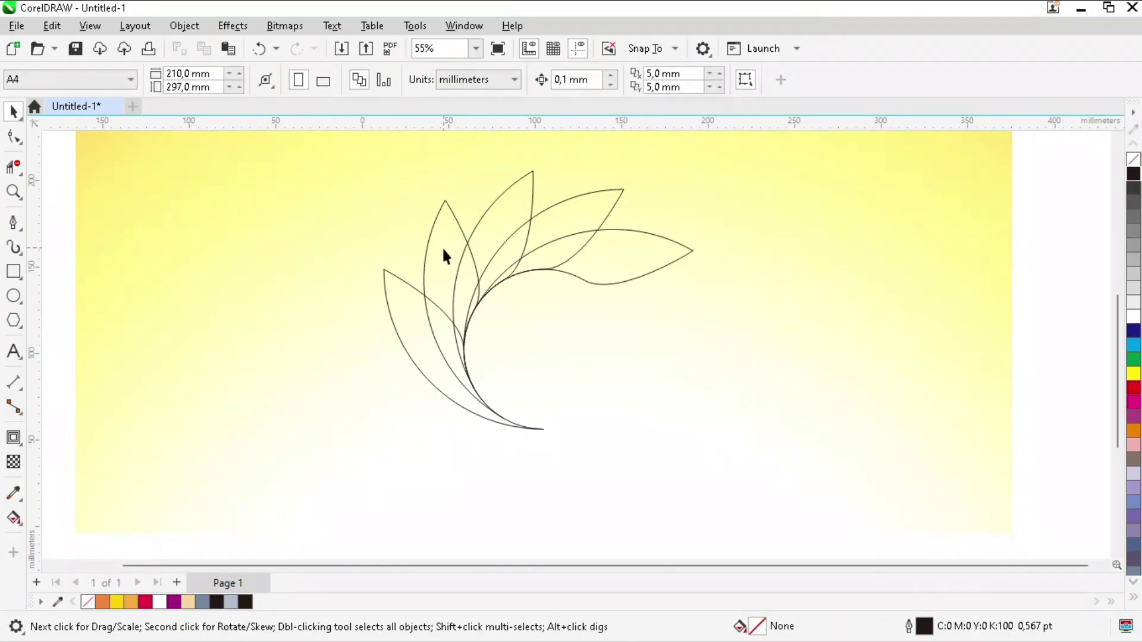
{"action": "left_click", "coordinate": [14, 519]}
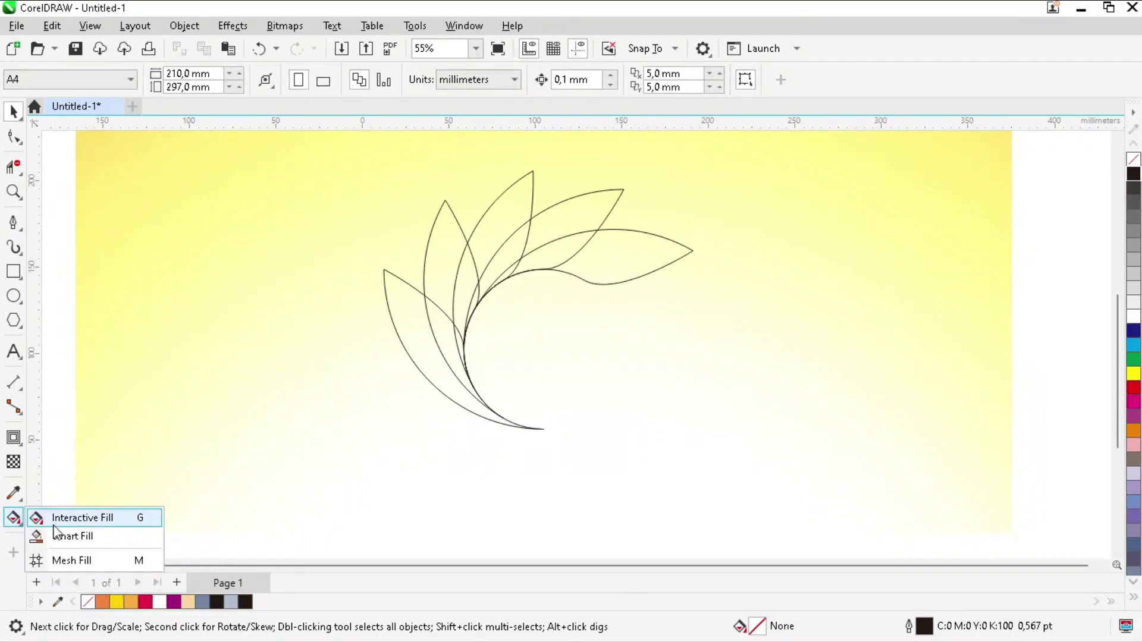
{"action": "left_click", "coordinate": [84, 537]}
{"action": "scroll", "coordinate": [417, 357], "scroll_direction": "up", "scroll_amount": 5}
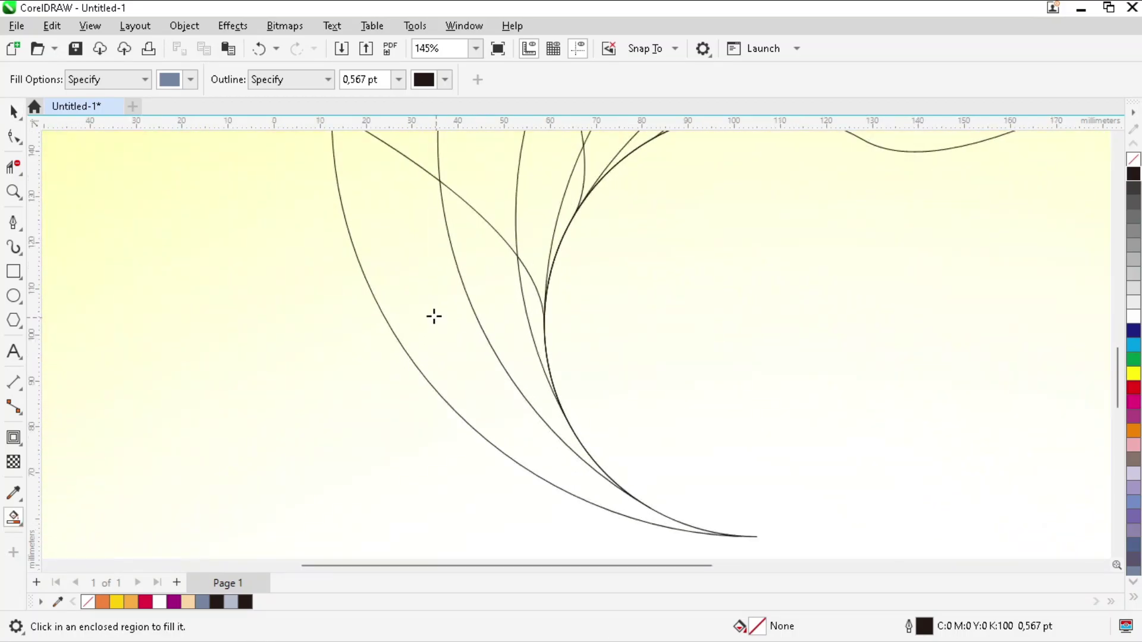
{"action": "left_click", "coordinate": [474, 286]}
{"action": "left_click", "coordinate": [482, 282]}
{"action": "scroll", "coordinate": [535, 294], "scroll_direction": "up", "scroll_amount": 4}
{"action": "left_click", "coordinate": [543, 314]}
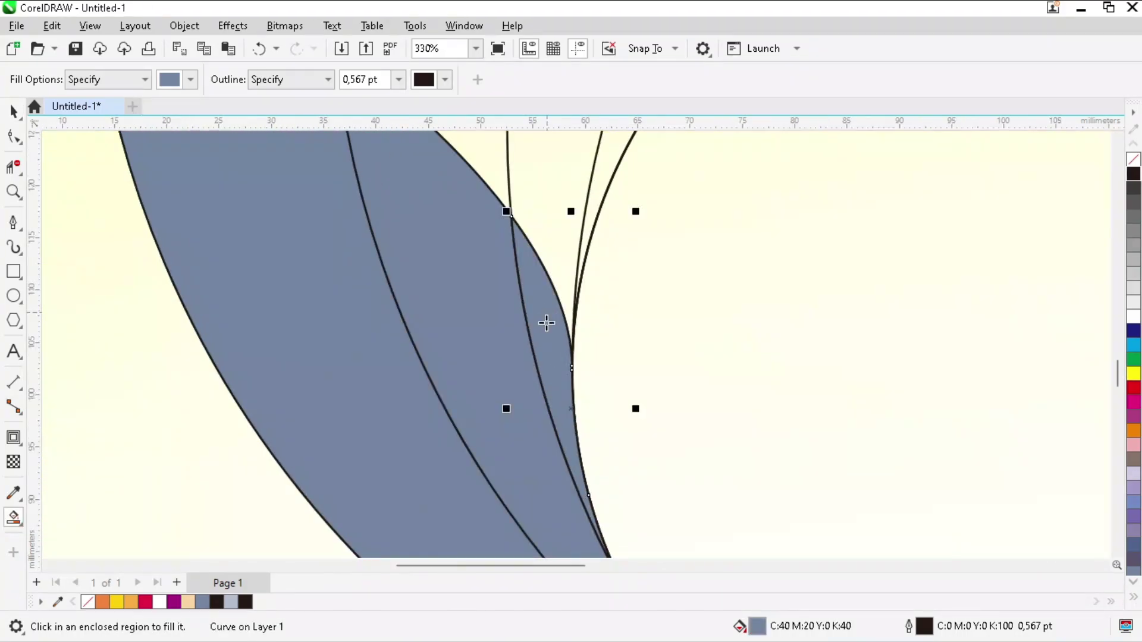
Smart Fill the enclosed regions of the second and third petals with the same blue-gray.
{"action": "scroll", "coordinate": [523, 315], "scroll_direction": "down", "scroll_amount": 5}
{"action": "scroll", "coordinate": [543, 243], "scroll_direction": "up", "scroll_amount": 4}
{"action": "left_click", "coordinate": [567, 286]}
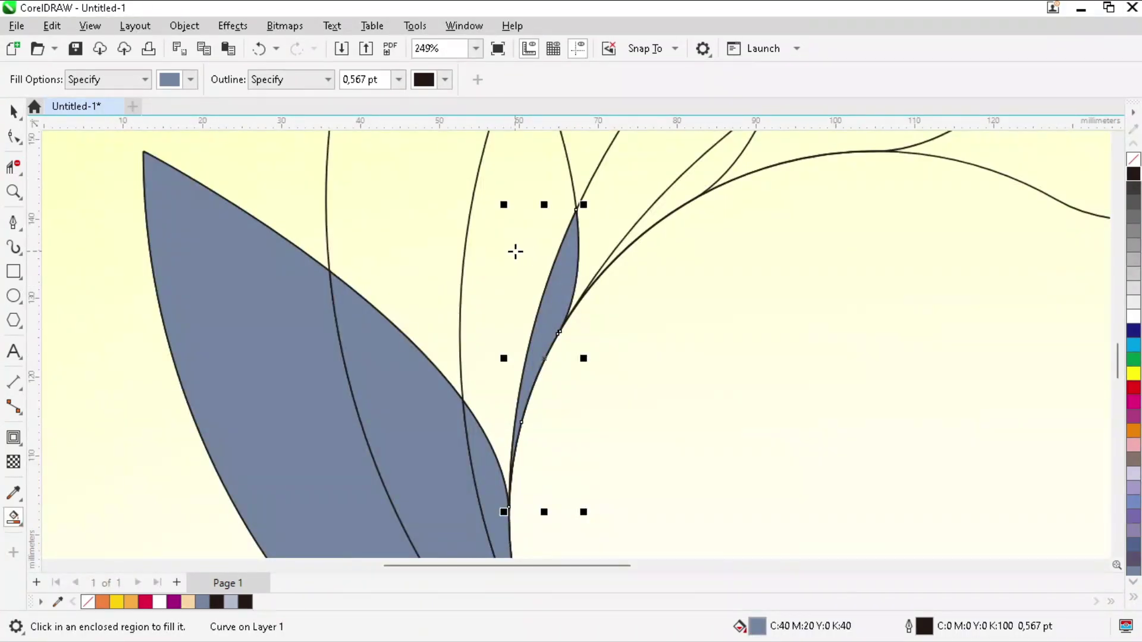
{"action": "left_click", "coordinate": [515, 250]}
{"action": "left_click", "coordinate": [426, 237]}
Smart Fill the remaining regions of the fourth and fifth petals with blue-gray, including their overlaps.
{"action": "scroll", "coordinate": [357, 333], "scroll_direction": "down", "scroll_amount": 4}
{"action": "scroll", "coordinate": [460, 194], "scroll_direction": "up", "scroll_amount": 2}
{"action": "scroll", "coordinate": [460, 193], "scroll_direction": "up", "scroll_amount": 2}
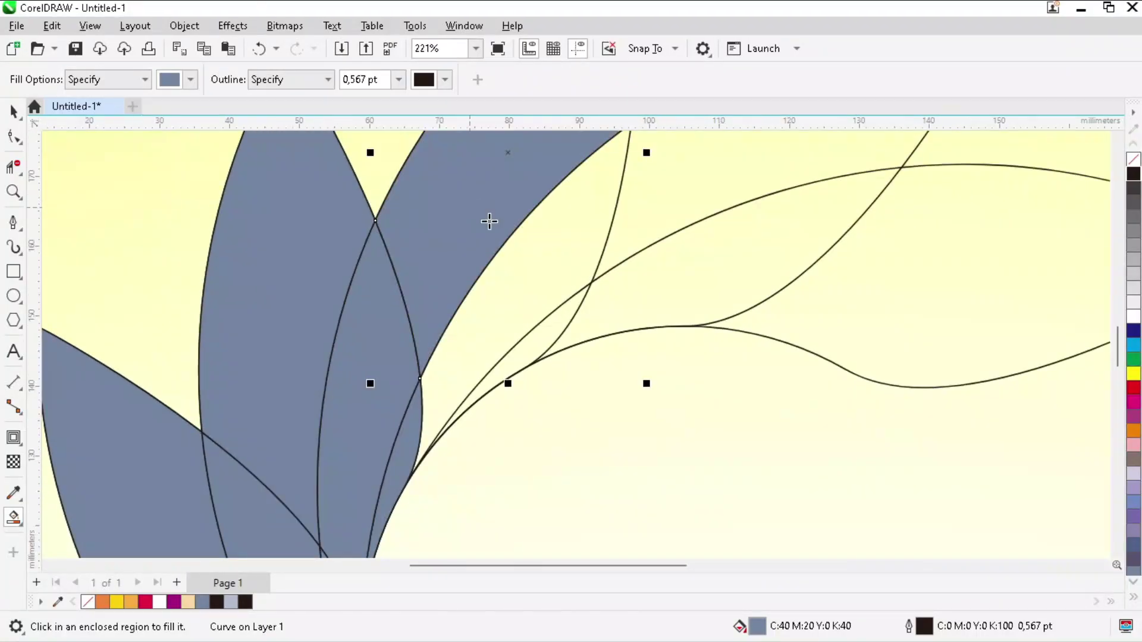
{"action": "left_click", "coordinate": [533, 292]}
{"action": "left_click", "coordinate": [546, 343]}
{"action": "left_click", "coordinate": [668, 283]}
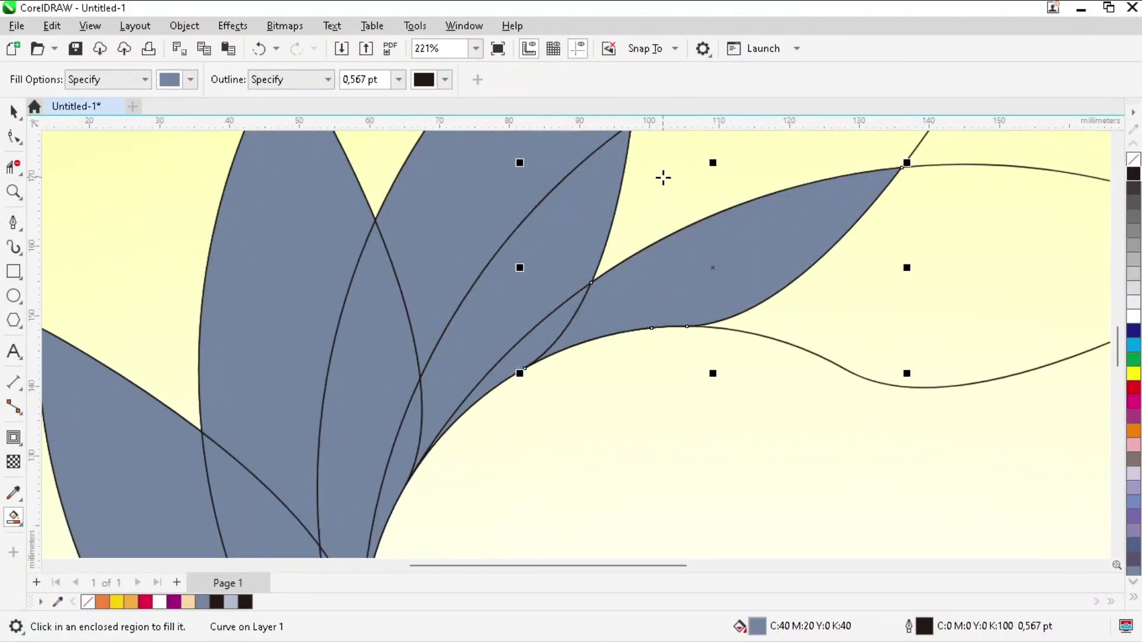
{"action": "left_click", "coordinate": [663, 176]}
{"action": "left_click", "coordinate": [910, 296]}
{"action": "scroll", "coordinate": [661, 312], "scroll_direction": "down", "scroll_amount": 5}
{"action": "key", "text": "space"}
{"action": "left_click", "coordinate": [660, 268]}
Apply a linear fountain fill to the leftmost petal's outer region, running from its upper tip to its lower tail end.
{"action": "key", "text": "z"}
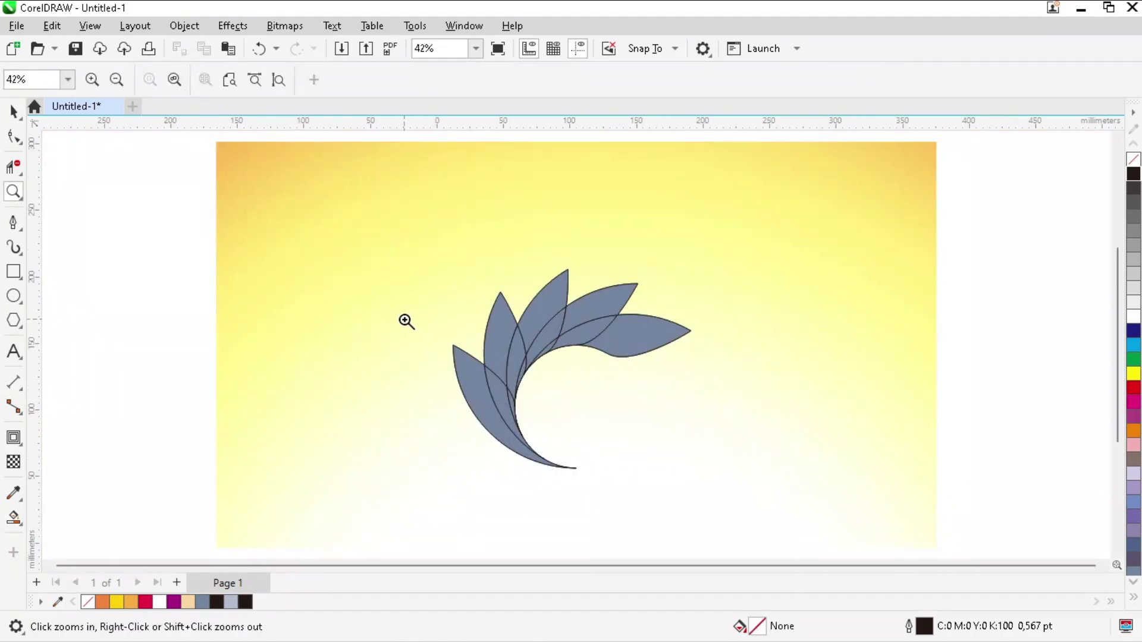
{"action": "left_click_drag", "start_coordinate": [664, 481], "coordinate": [659, 505]}
{"action": "key", "text": "space"}
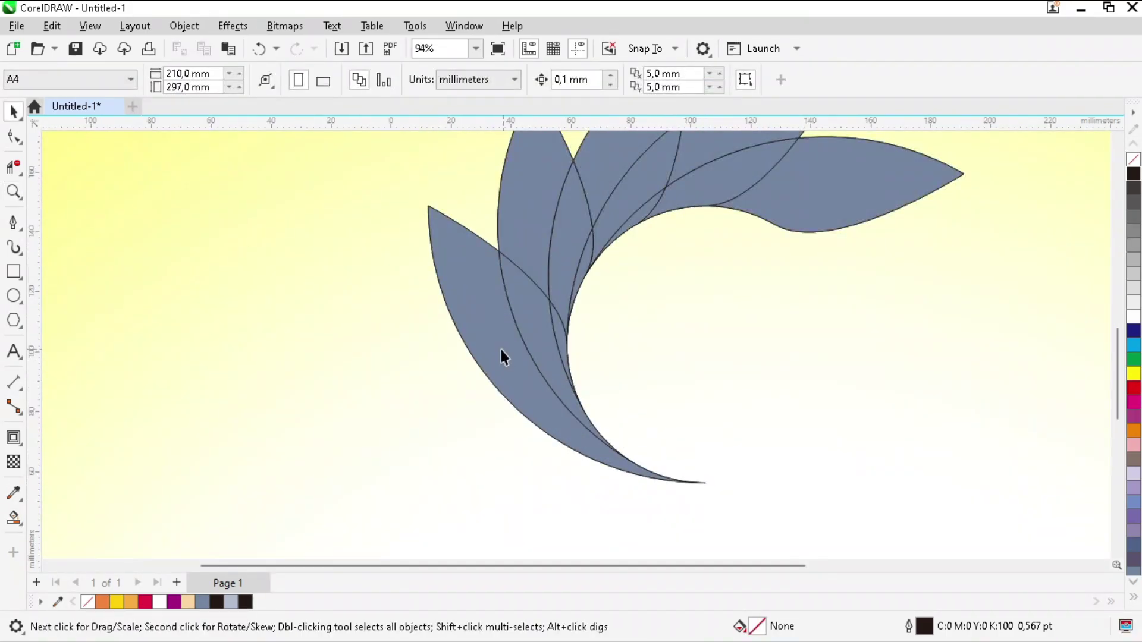
{"action": "left_click", "coordinate": [474, 329]}
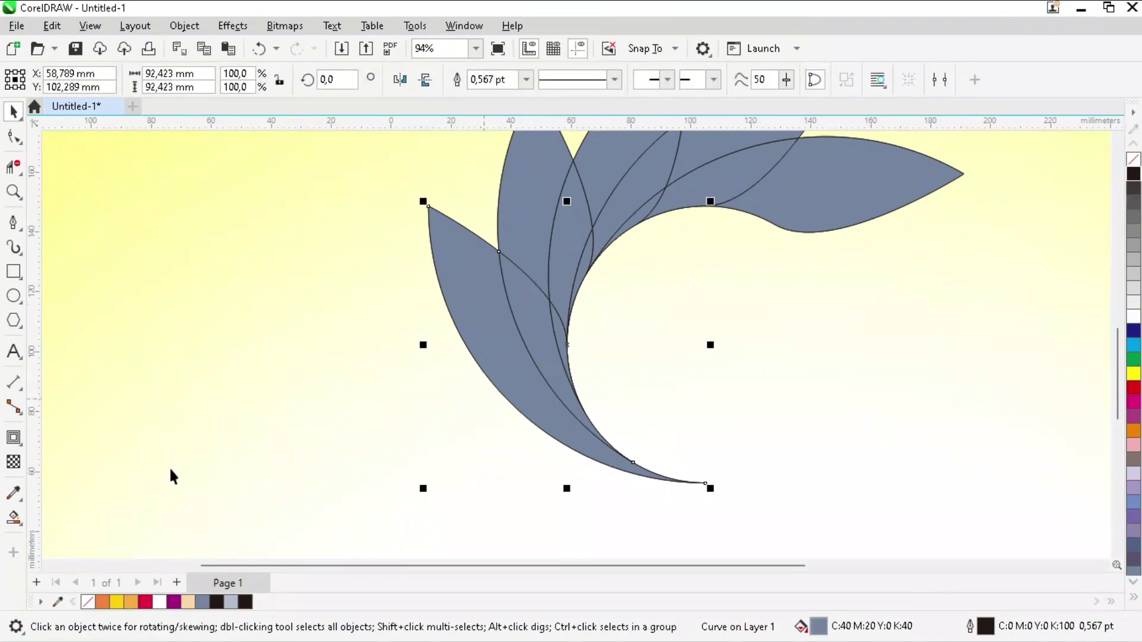
{"action": "left_click", "coordinate": [22, 525]}
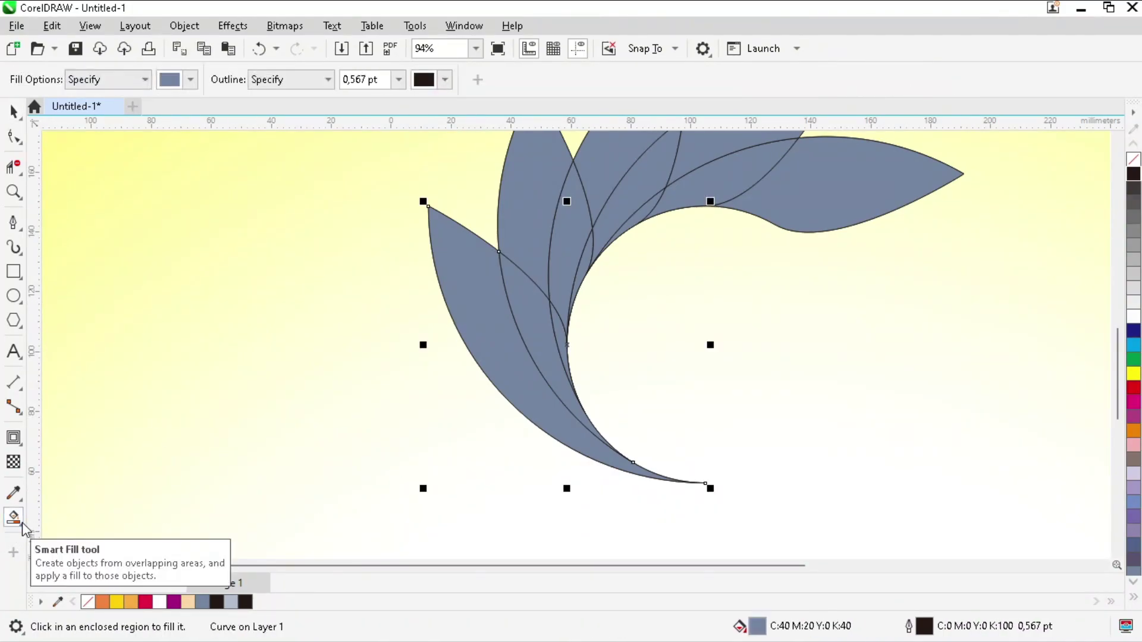
{"action": "left_click", "coordinate": [21, 525]}
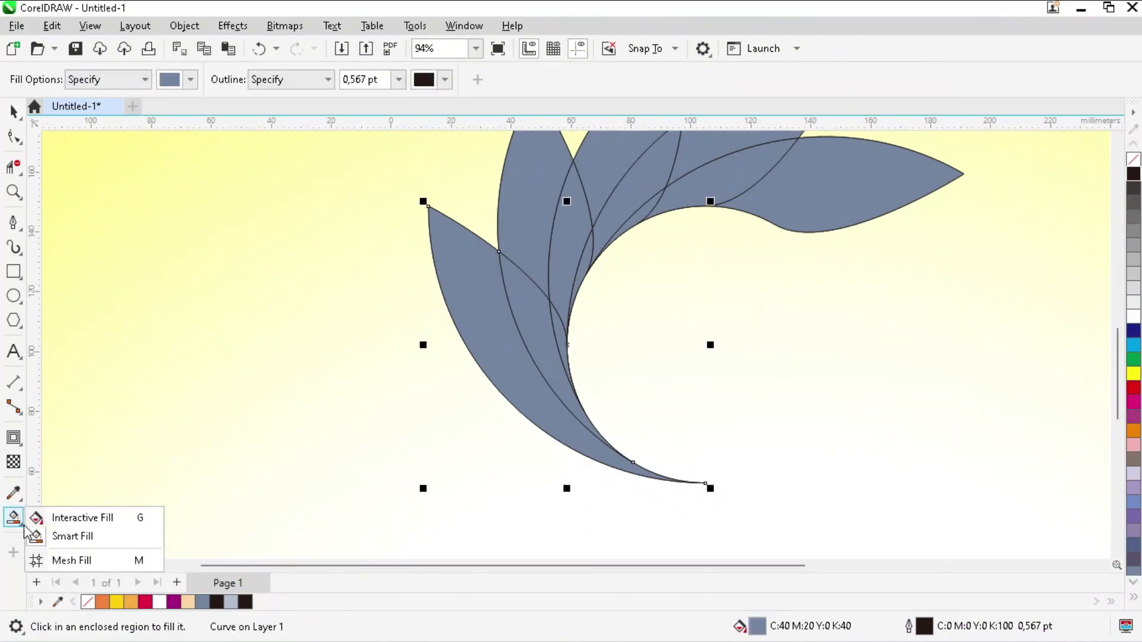
{"action": "left_click", "coordinate": [99, 519]}
{"action": "left_click_drag", "start_coordinate": [427, 209], "coordinate": [705, 482]}
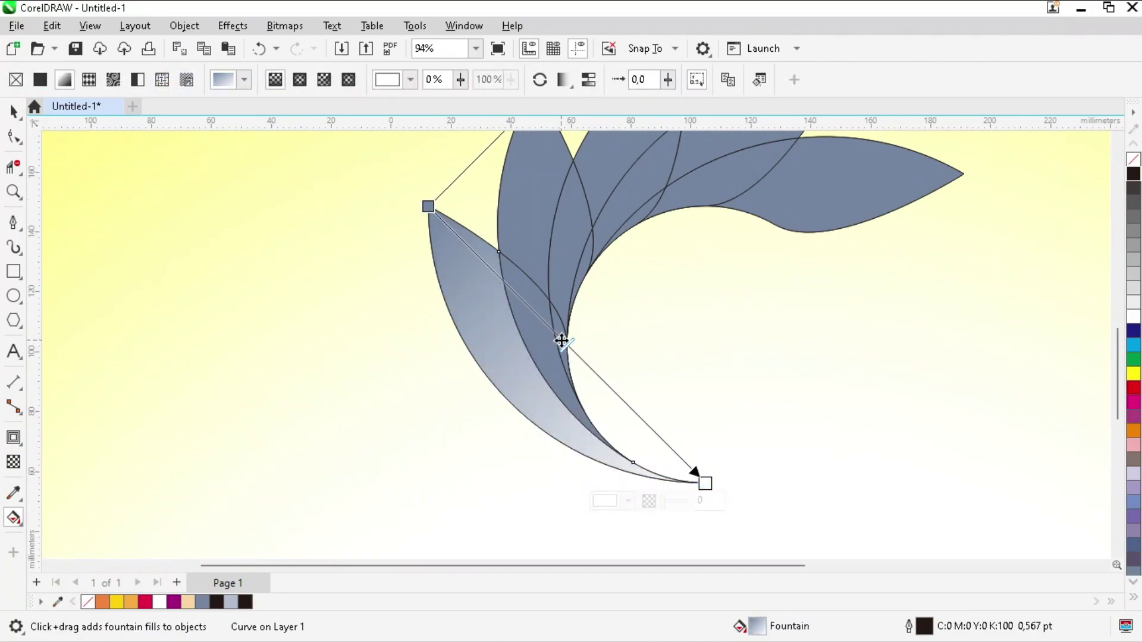
Add a yellow colour node at 48% of the fountain fill, and set its start to orange and its end to light orange.
{"action": "double_click", "coordinate": [561, 339]}
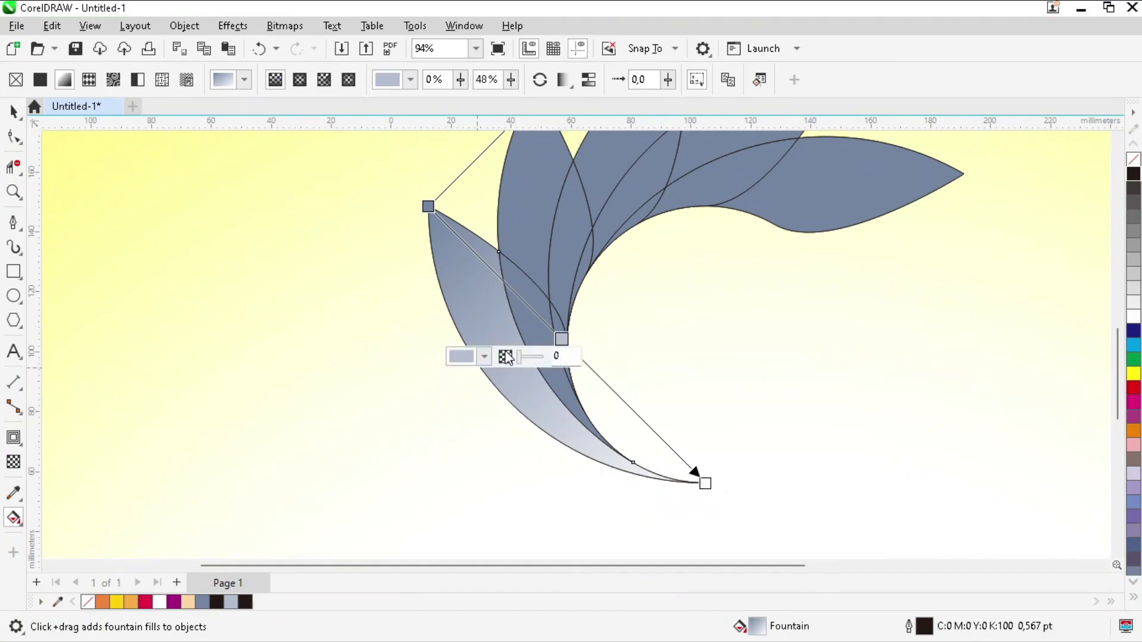
{"action": "left_click", "coordinate": [115, 609]}
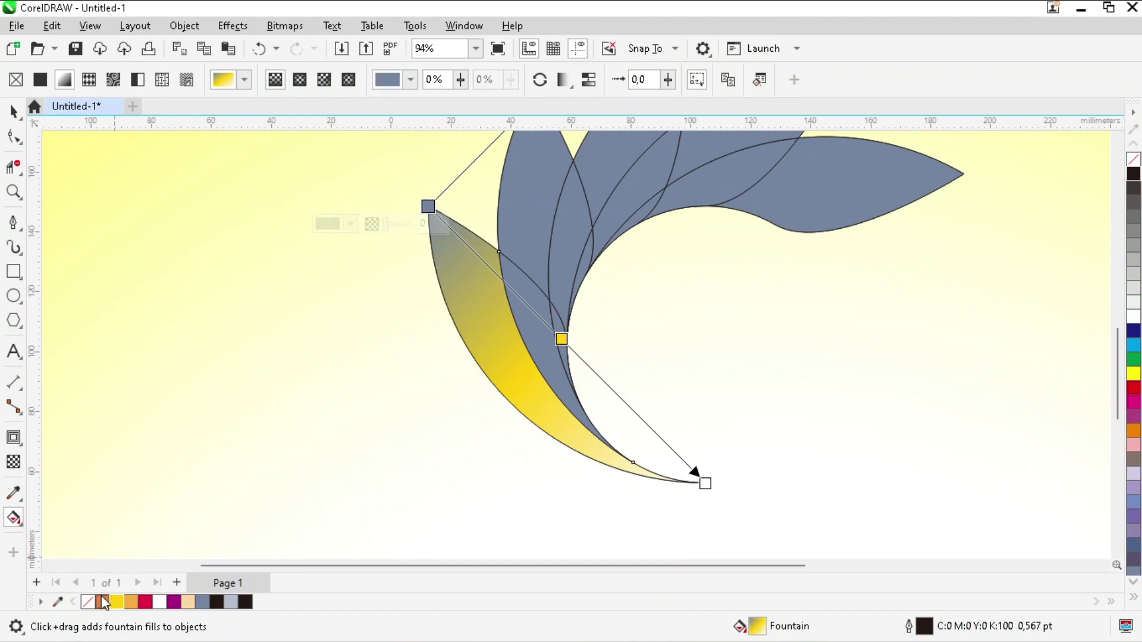
{"action": "left_click", "coordinate": [102, 602]}
{"action": "left_click", "coordinate": [706, 483]}
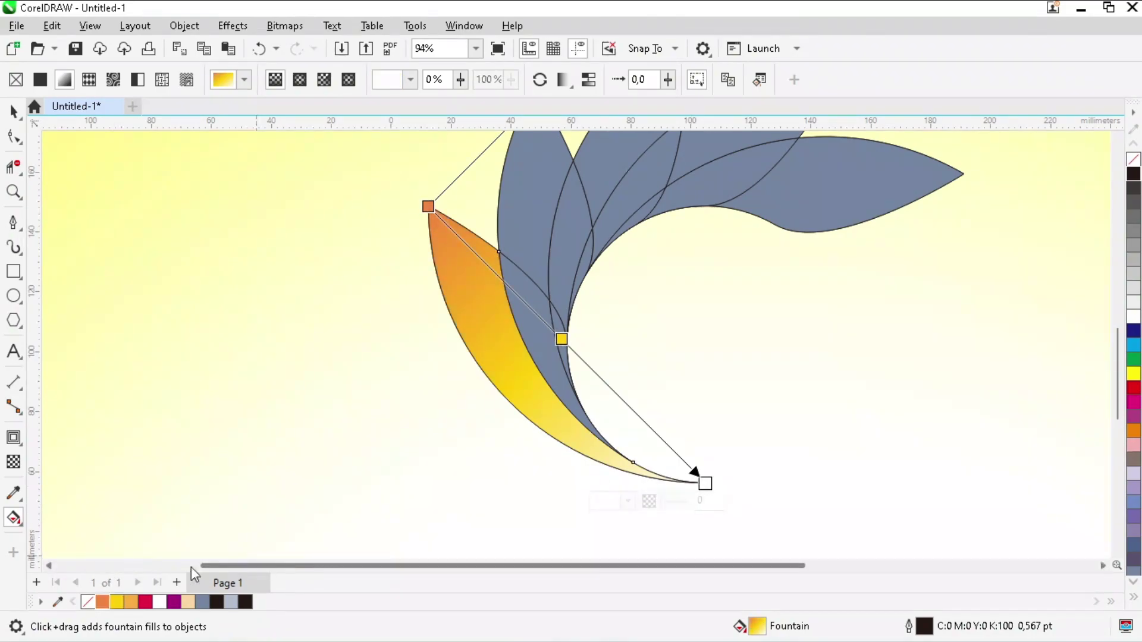
{"action": "left_click", "coordinate": [131, 602]}
{"action": "left_click", "coordinate": [402, 372]}
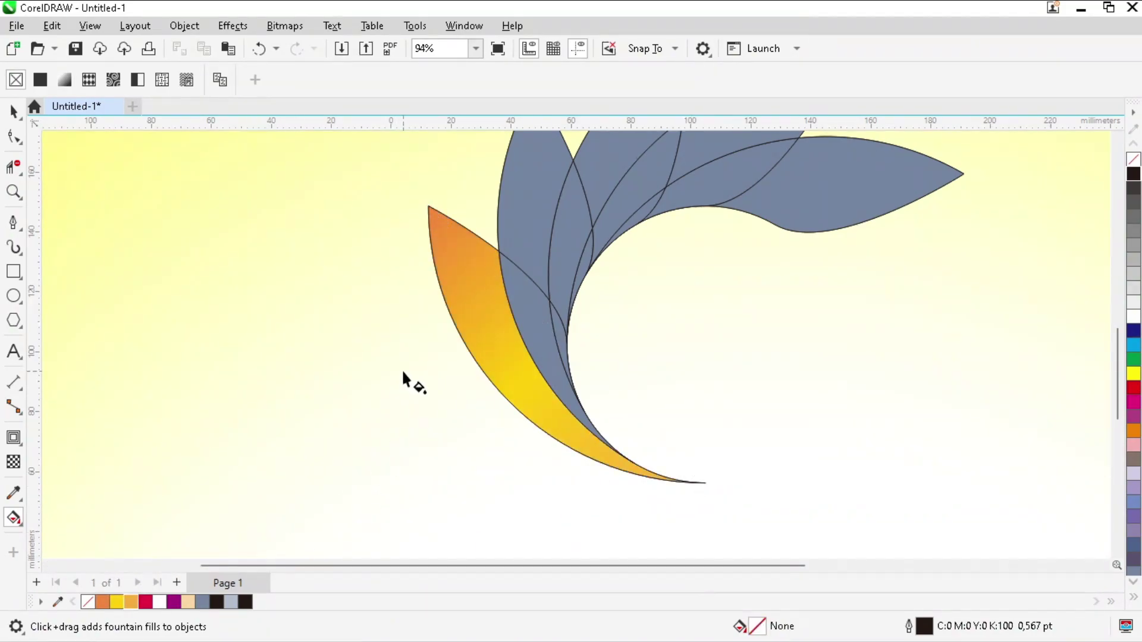
{"action": "key", "text": "space"}
Copy the orange-yellow fountain fill to the leftmost petal's two inner regions.
{"action": "scroll", "coordinate": [390, 375], "scroll_direction": "down", "scroll_amount": 3}
{"action": "scroll", "coordinate": [432, 327], "scroll_direction": "up", "scroll_amount": 3}
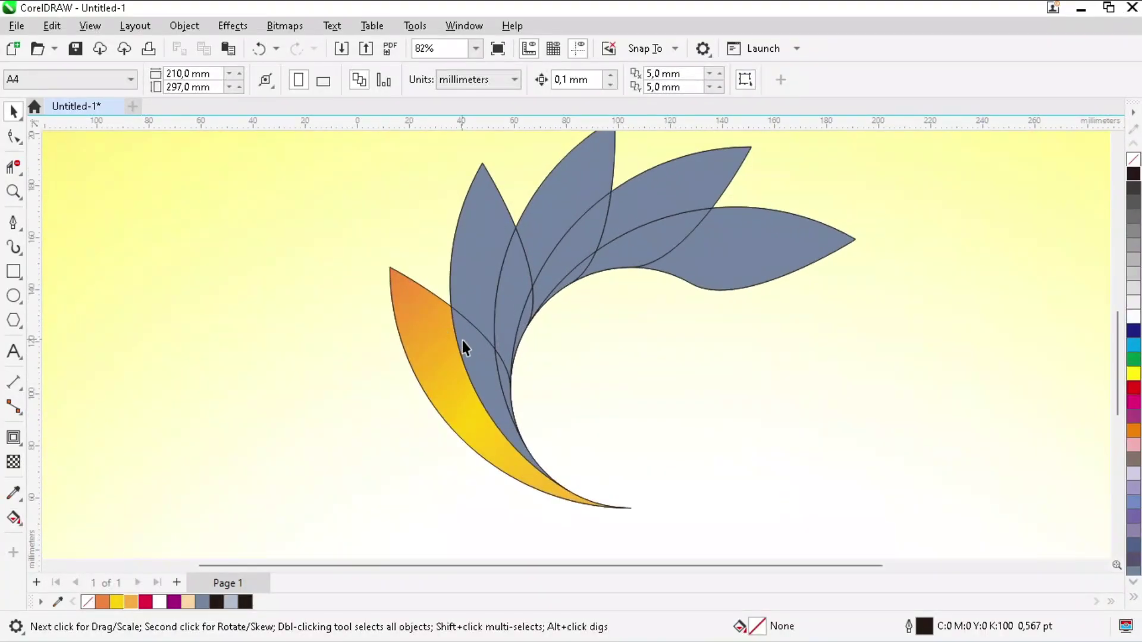
{"action": "left_click", "coordinate": [477, 345]}
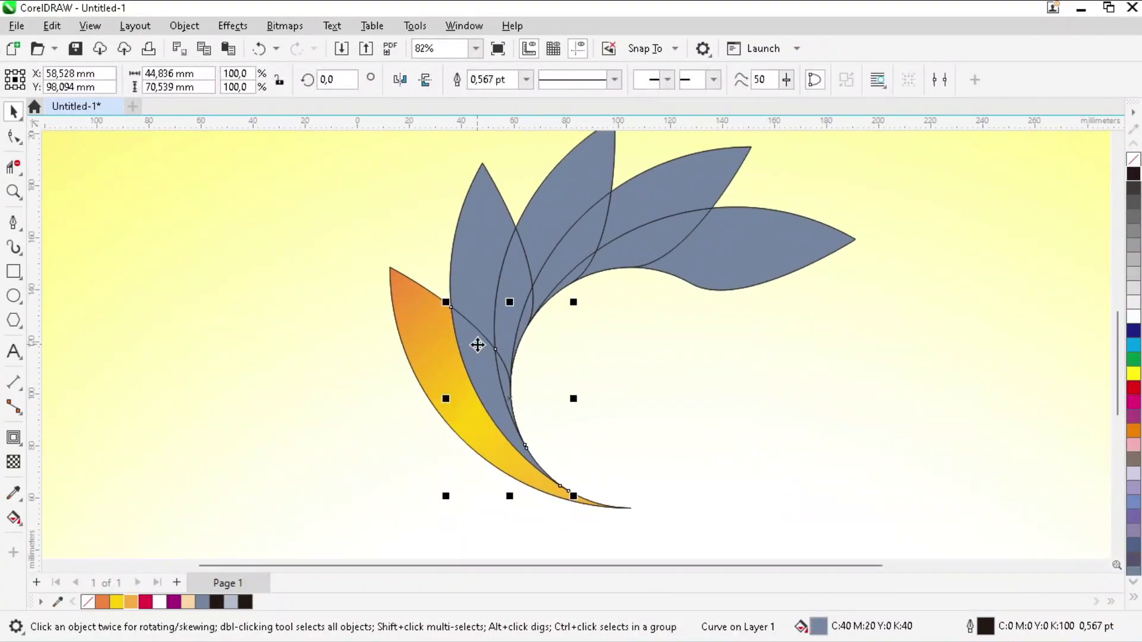
{"action": "left_click", "coordinate": [14, 519]}
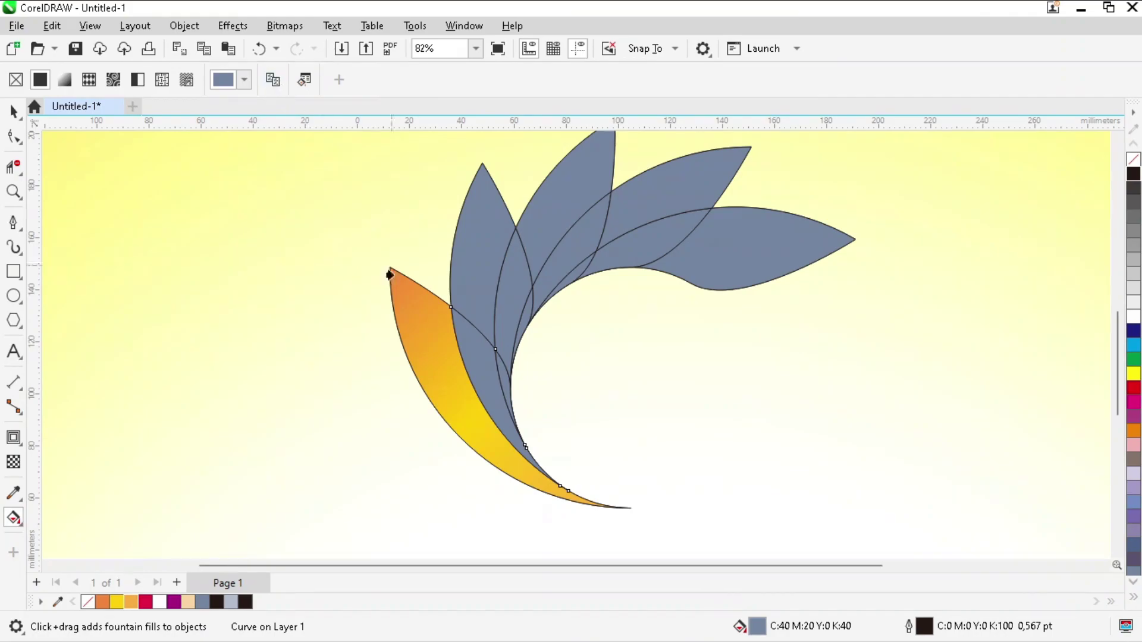
{"action": "left_click", "coordinate": [420, 348]}
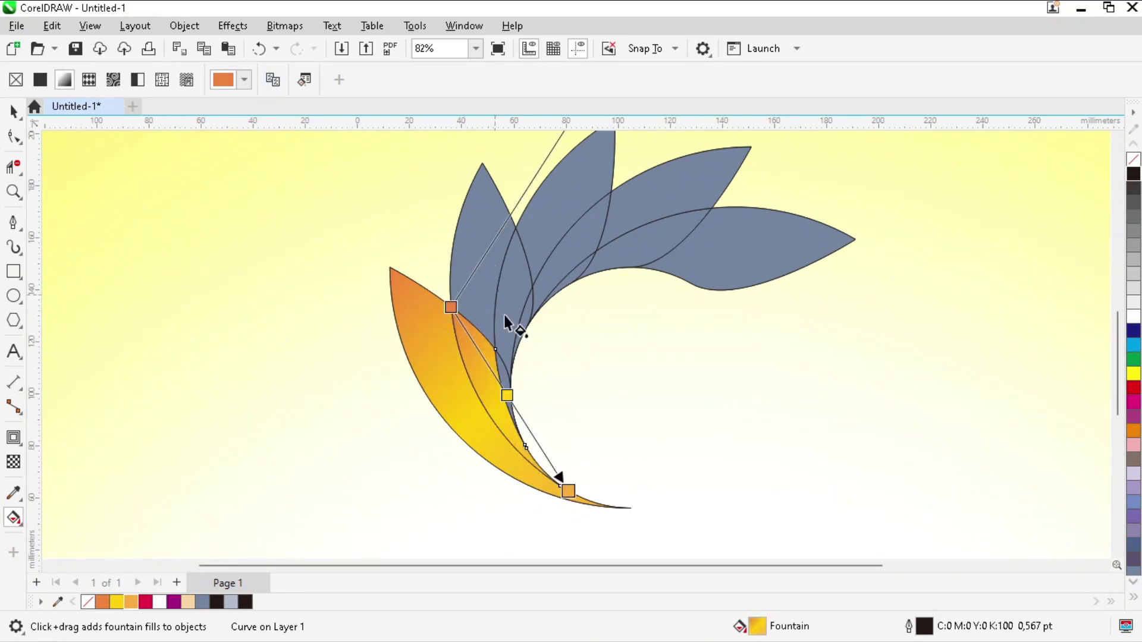
{"action": "scroll", "coordinate": [502, 381], "scroll_direction": "up", "scroll_amount": 3}
{"action": "left_click", "coordinate": [511, 375]}
{"action": "left_click", "coordinate": [273, 79]}
{"action": "left_click", "coordinate": [448, 351]}
{"action": "scroll", "coordinate": [455, 371], "scroll_direction": "down", "scroll_amount": 2}
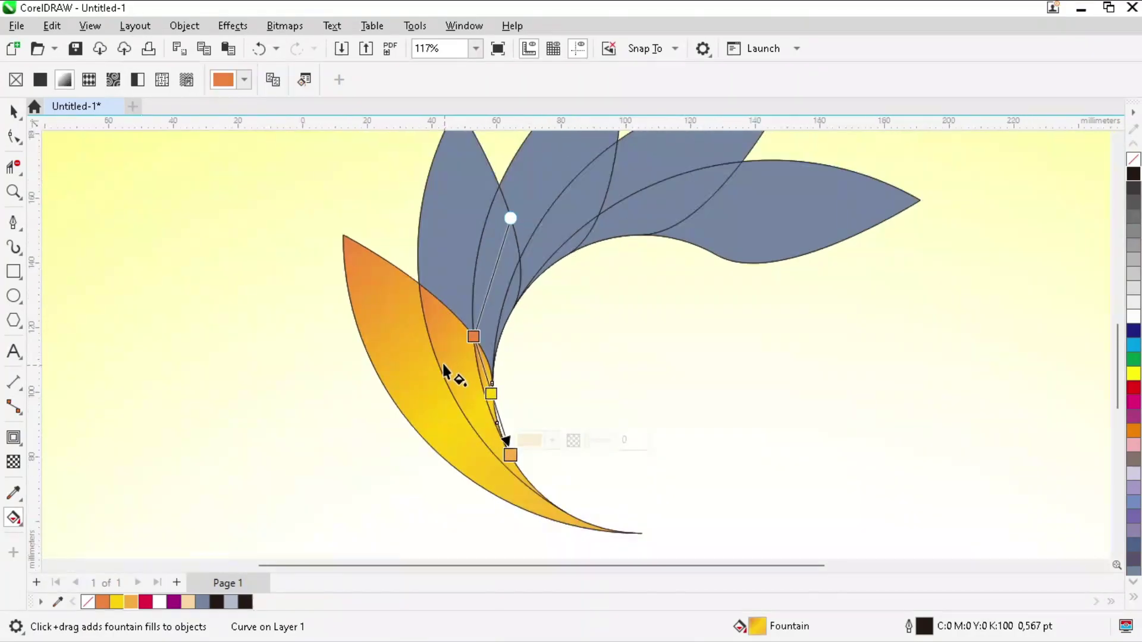
Copy the orange-yellow fountain fill to the outer regions of the second and third petals.
{"action": "scroll", "coordinate": [445, 369], "scroll_direction": "down", "scroll_amount": 1}
{"action": "left_click", "coordinate": [459, 230]}
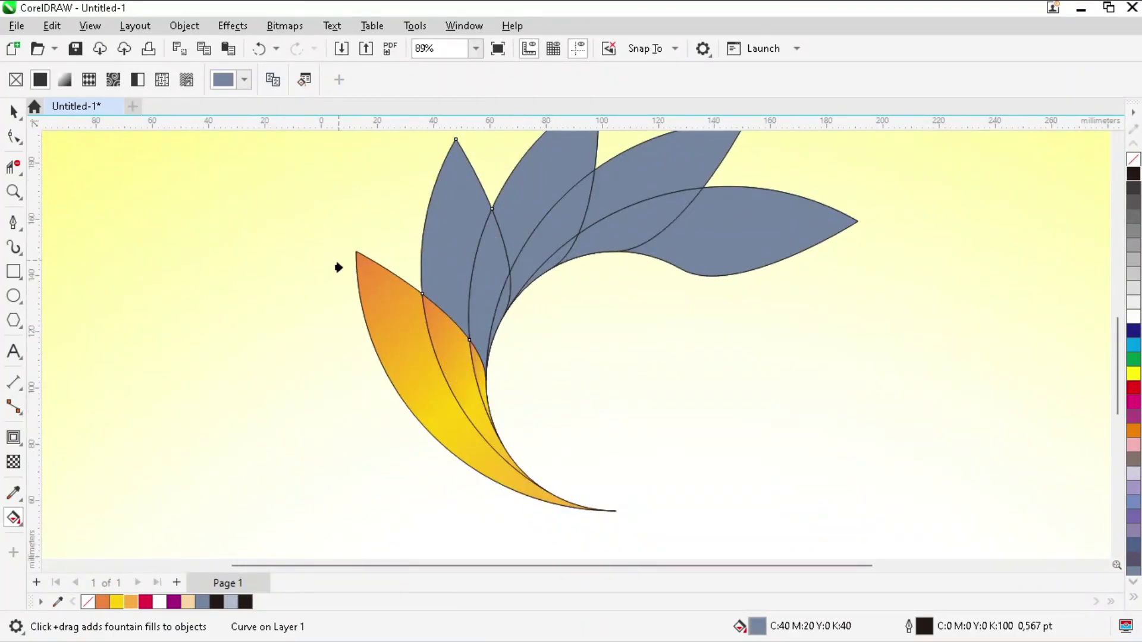
{"action": "left_click", "coordinate": [386, 313]}
{"action": "left_click", "coordinate": [541, 175]}
{"action": "left_click", "coordinate": [272, 79]}
{"action": "left_click", "coordinate": [446, 234]}
Copy the orange-yellow fountain fill to the outer regions of the fourth and fifth petals.
{"action": "left_click", "coordinate": [660, 178]}
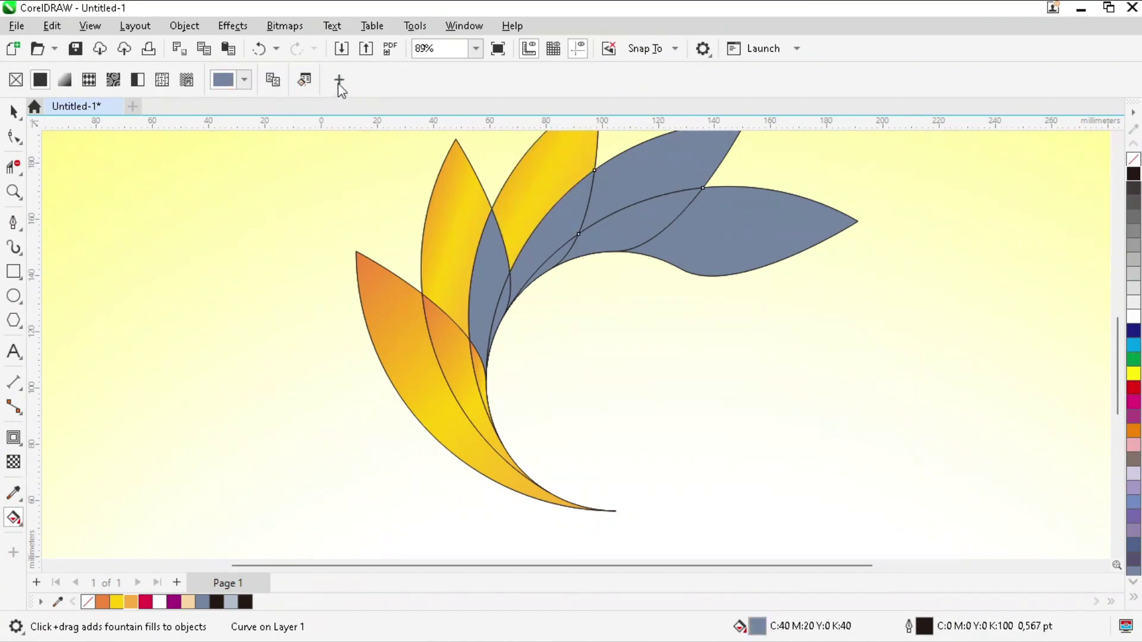
{"action": "left_click", "coordinate": [272, 80]}
{"action": "left_click", "coordinate": [533, 176]}
{"action": "left_click", "coordinate": [764, 238]}
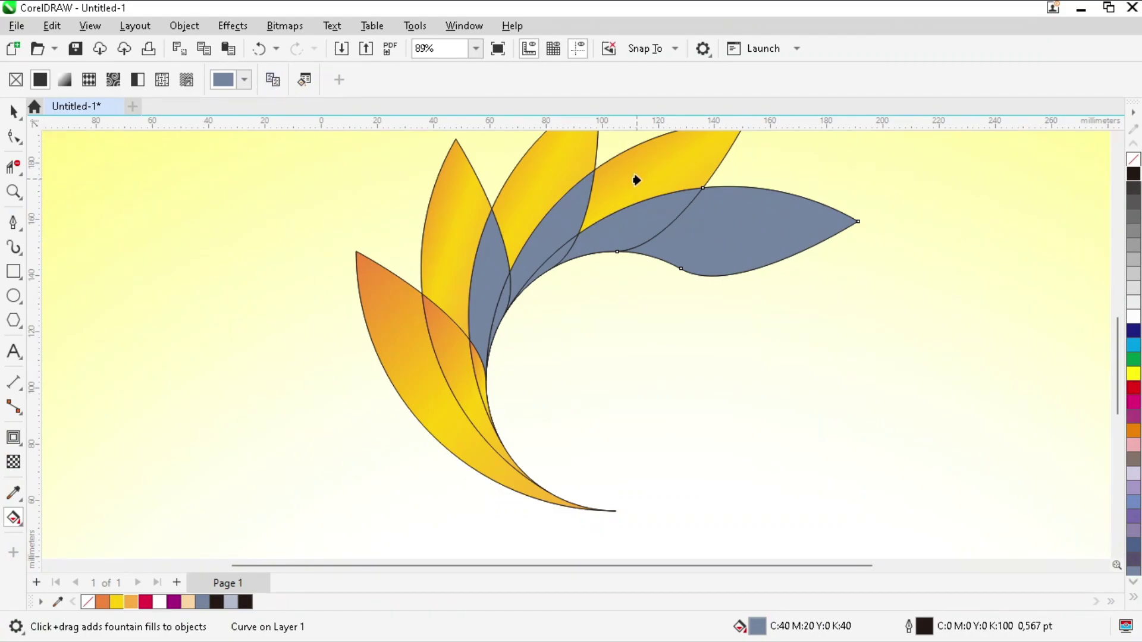
{"action": "left_click", "coordinate": [635, 180]}
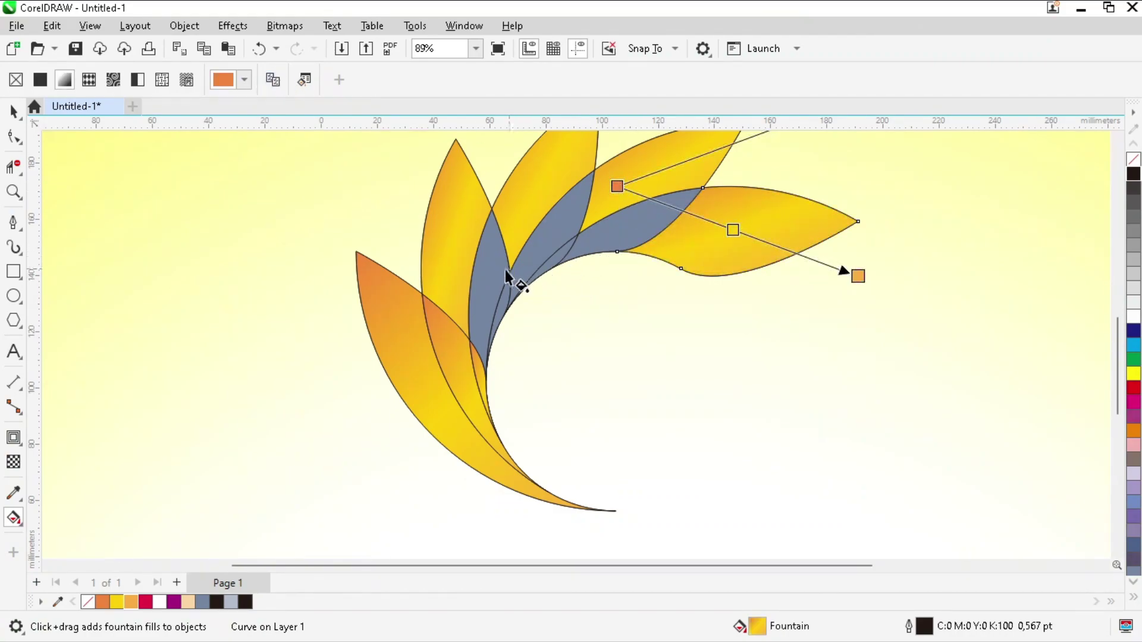
Copy the orange-yellow fountain fill to the three large grey overlap regions between the second to fifth petals.
{"action": "left_click", "coordinate": [489, 270]}
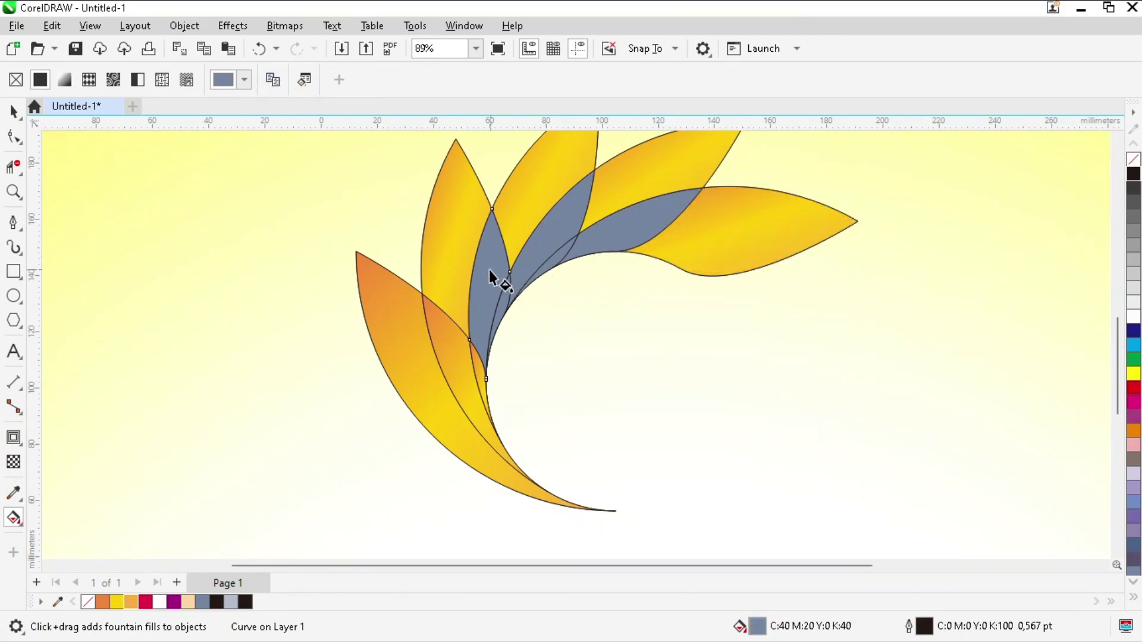
{"action": "left_click", "coordinate": [442, 346]}
{"action": "left_click", "coordinate": [541, 232]}
{"action": "left_click", "coordinate": [273, 80]}
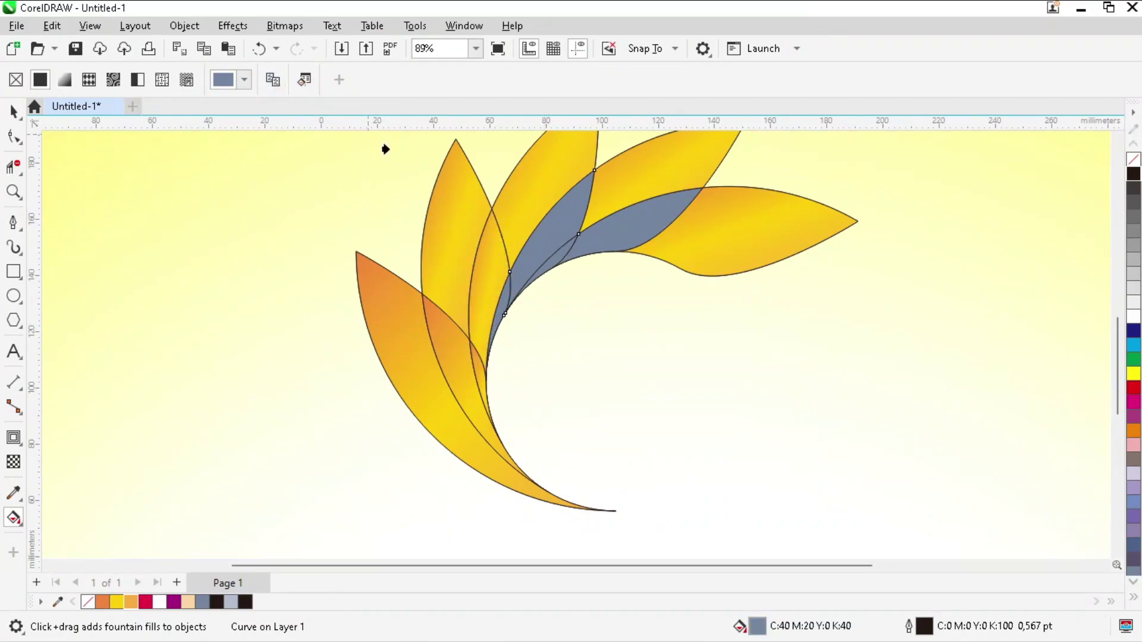
{"action": "left_click", "coordinate": [488, 262]}
{"action": "left_click", "coordinate": [645, 245]}
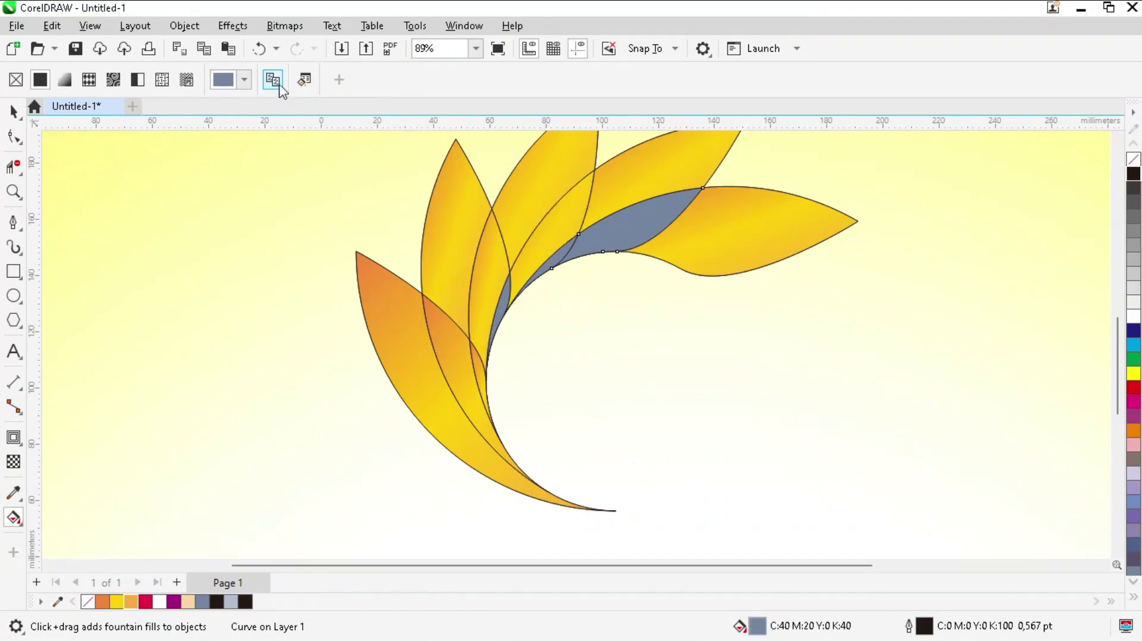
{"action": "left_click", "coordinate": [547, 230]}
Copy the orange-yellow fountain fill to the two remaining grey slivers along the inner curve of the petals.
{"action": "scroll", "coordinate": [510, 271], "scroll_direction": "up", "scroll_amount": 4}
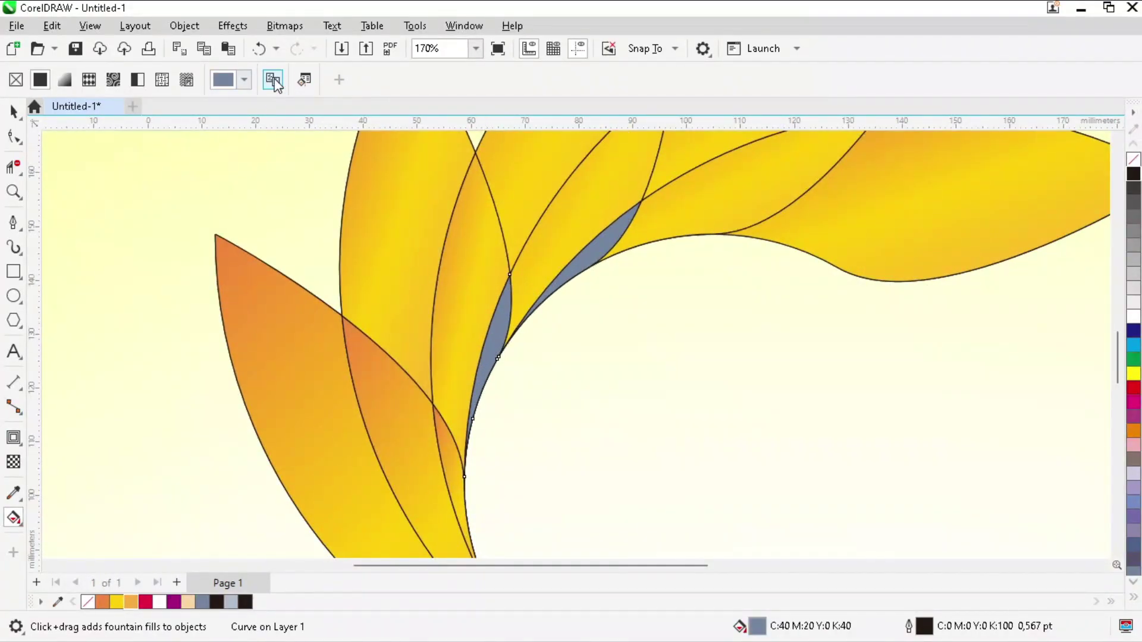
{"action": "left_click", "coordinate": [440, 441]}
{"action": "left_click", "coordinate": [596, 266]}
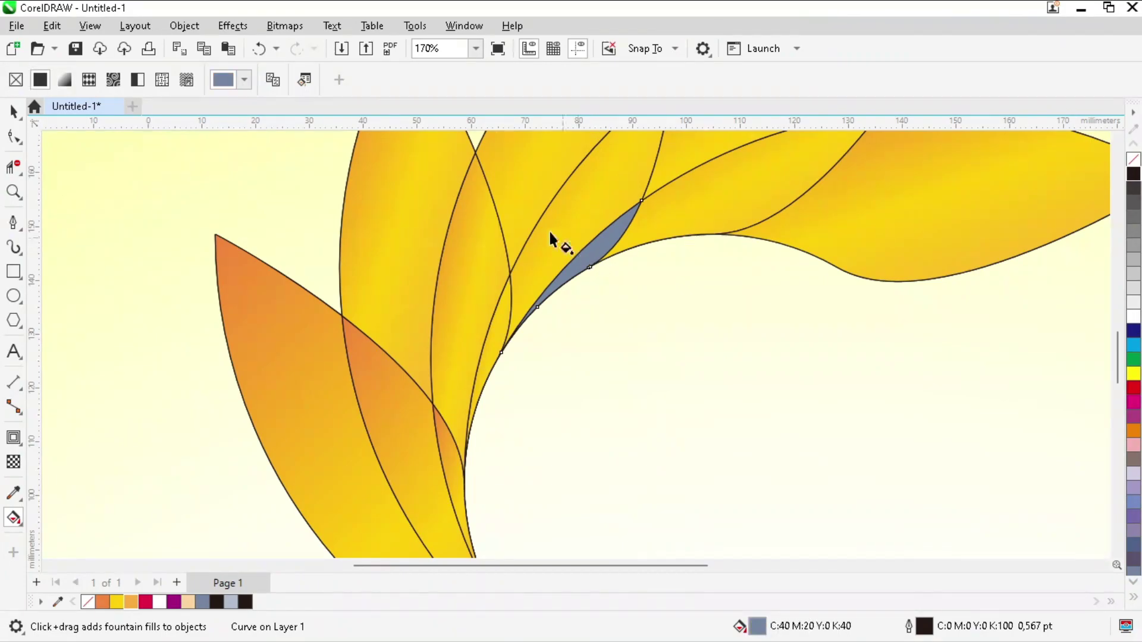
{"action": "left_click", "coordinate": [494, 328]}
{"action": "key", "text": "space"}
{"action": "left_click", "coordinate": [568, 415]}
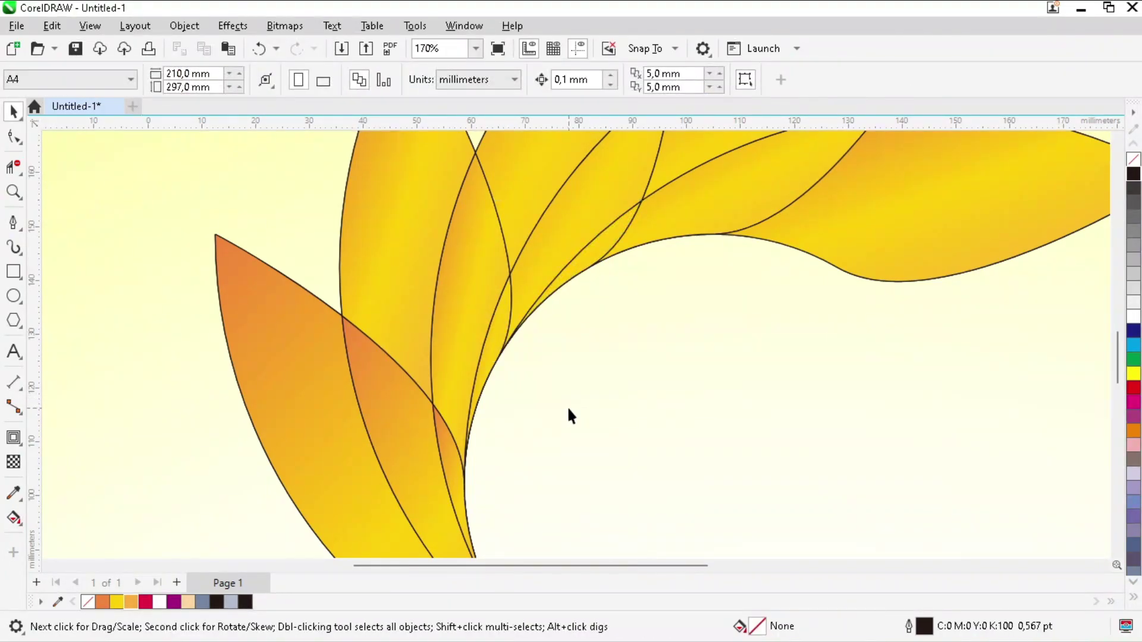
Group all the petal pieces and set the group's outline width to None.
{"action": "key", "text": "F4"}
{"action": "left_click_drag", "start_coordinate": [685, 489], "coordinate": [688, 487]}
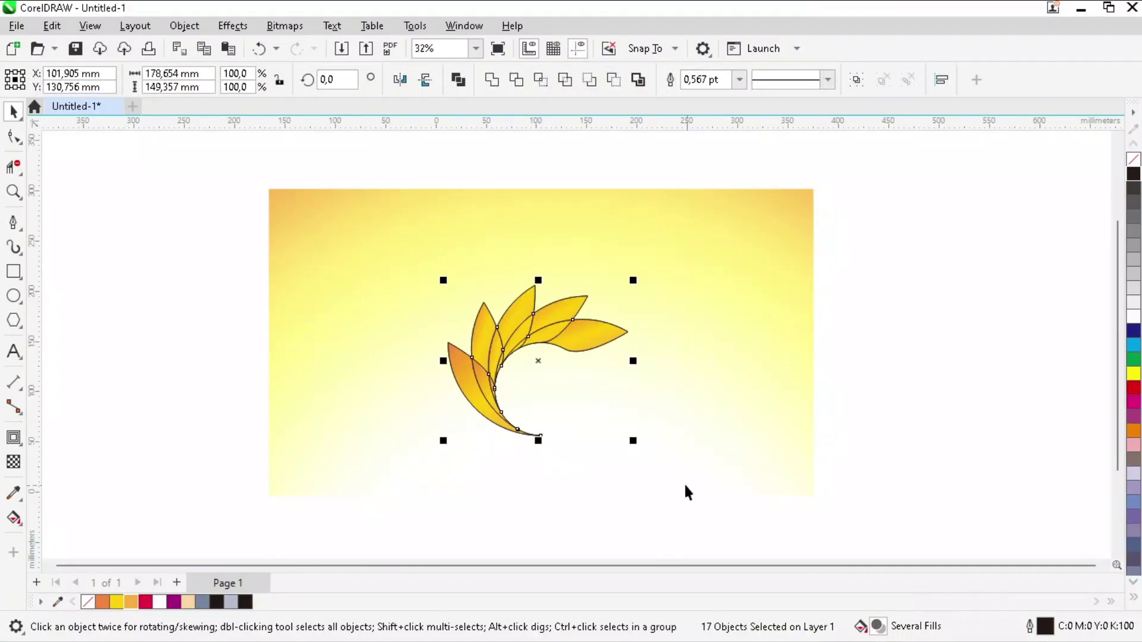
{"action": "key", "text": "ctrl+g"}
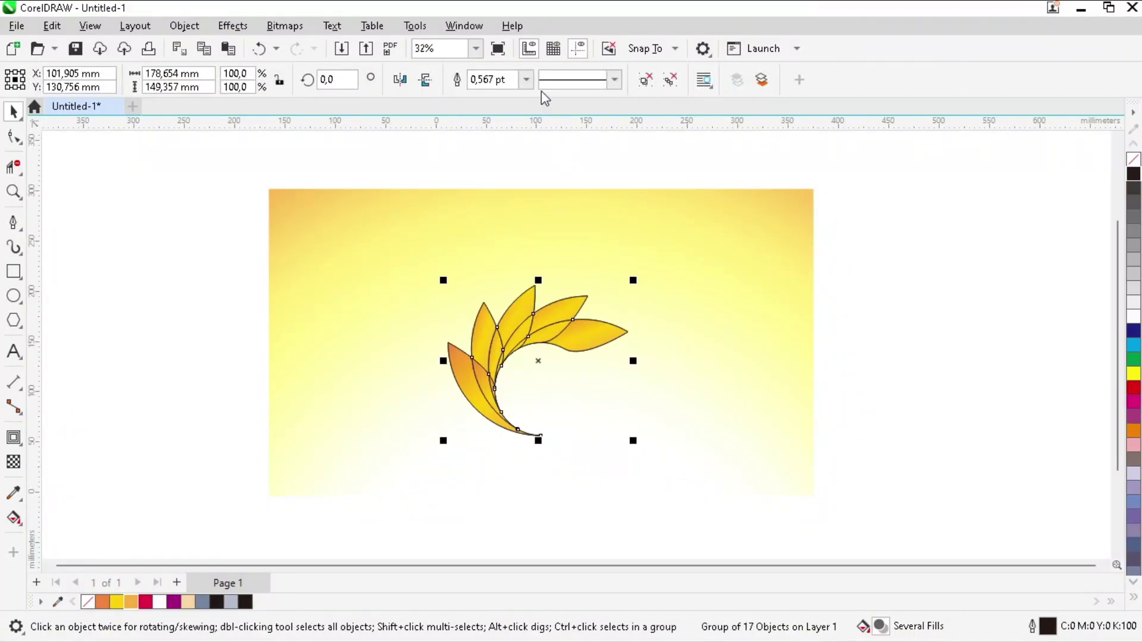
{"action": "left_click", "coordinate": [527, 80]}
{"action": "left_click", "coordinate": [505, 100]}
Rotate the petal group 45 degrees counterclockwise.
{"action": "scroll", "coordinate": [533, 372], "scroll_direction": "up", "scroll_amount": 3}
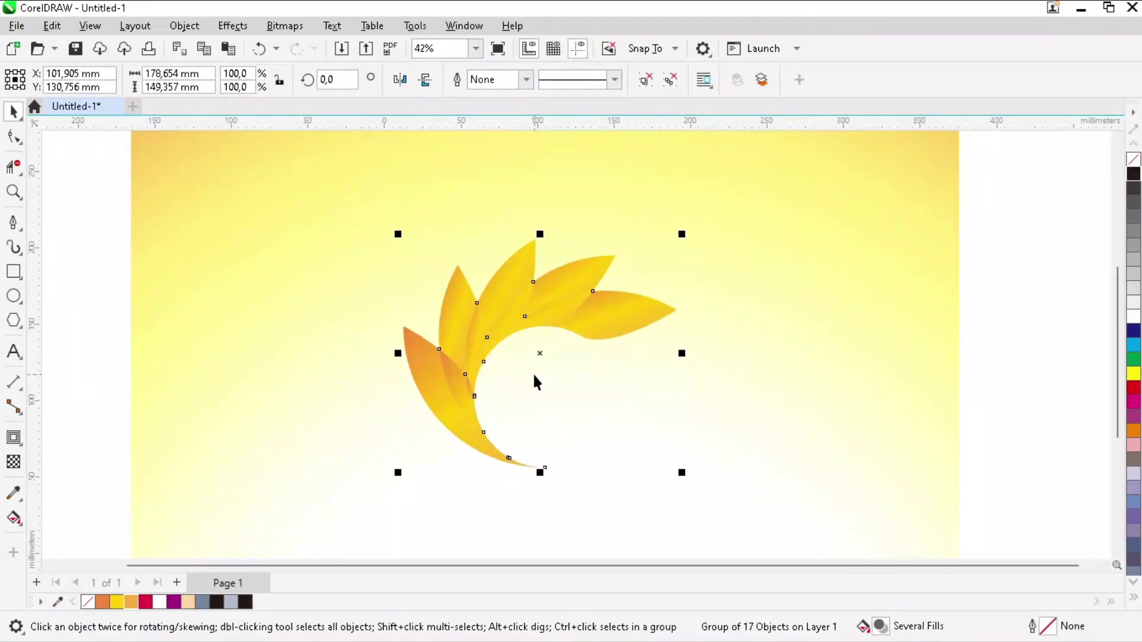
{"action": "left_click", "coordinate": [541, 356]}
{"action": "left_click_drag", "start_coordinate": [705, 487], "coordinate": [764, 327]}
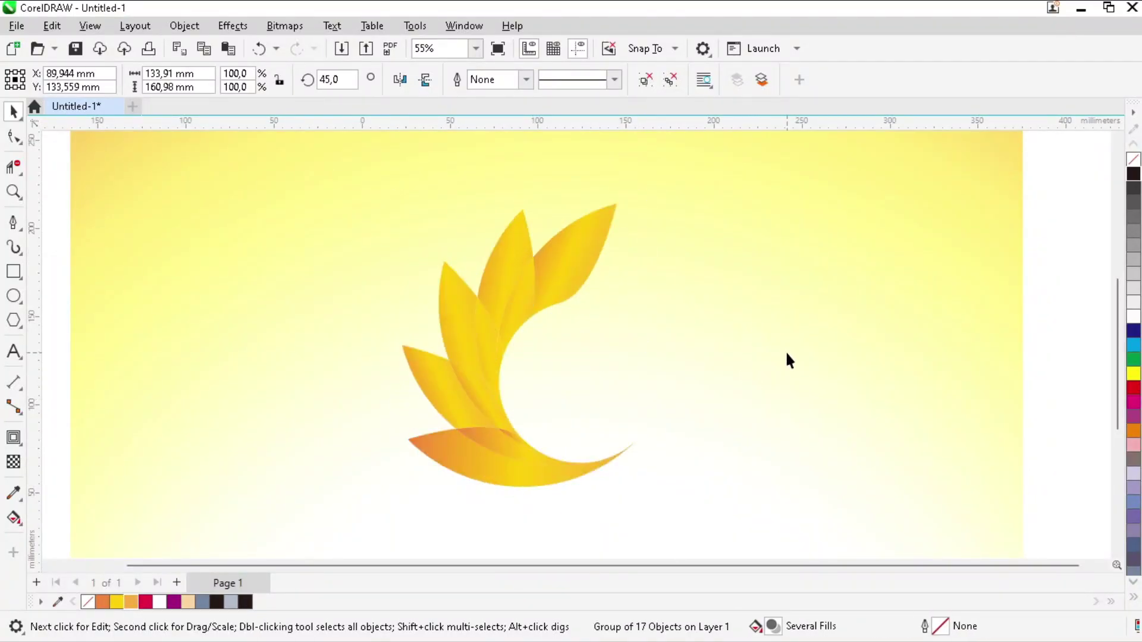
{"action": "left_click", "coordinate": [786, 355]}
Duplicate the petal group to the right, mirror the copy horizontally and move it until the two lower tips nearly meet.
{"action": "left_click", "coordinate": [465, 359]}
{"action": "left_click_drag", "start_coordinate": [465, 358], "coordinate": [784, 378]}
{"action": "left_click", "coordinate": [400, 80]}
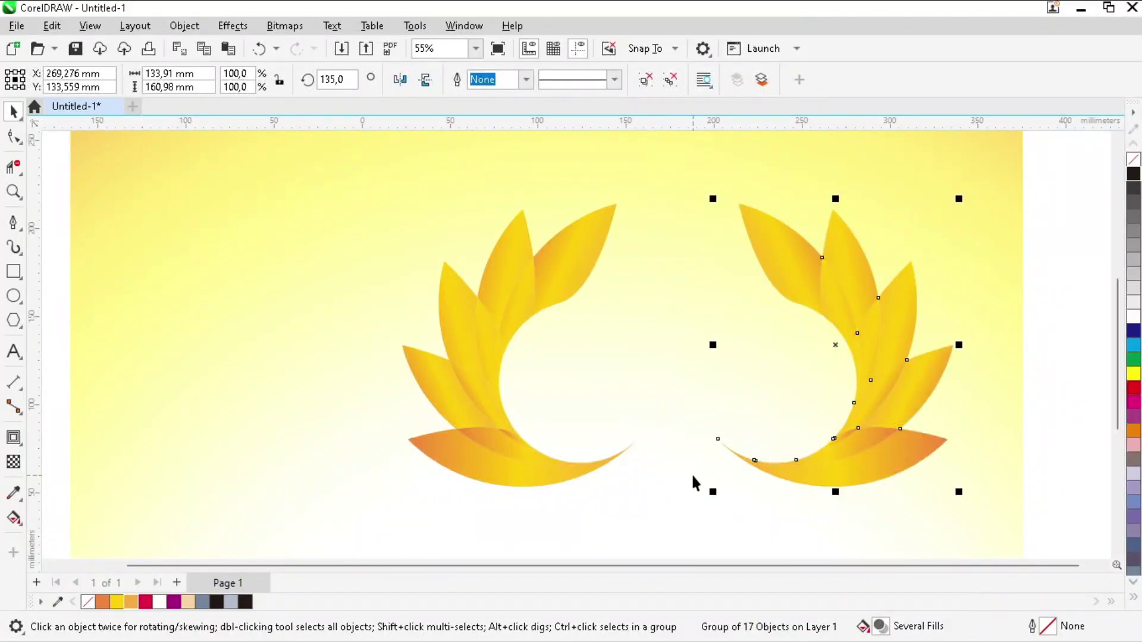
{"action": "scroll", "coordinate": [692, 477], "scroll_direction": "up", "scroll_amount": 3}
{"action": "left_click_drag", "start_coordinate": [750, 392], "coordinate": [573, 391]}
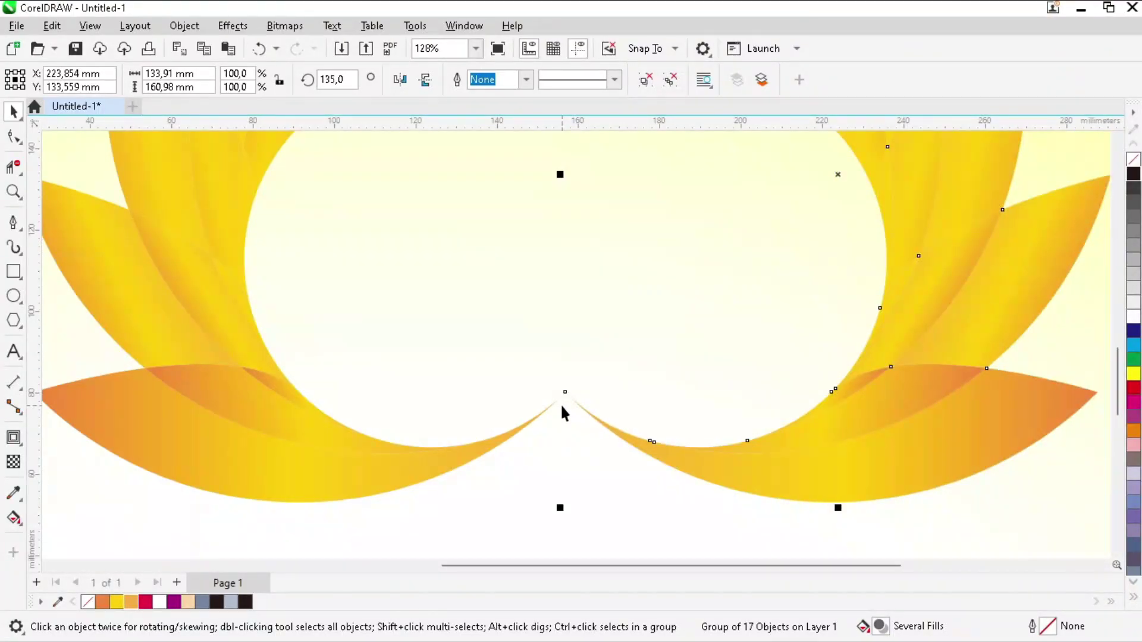
Group the two petal wings and flip the group vertically.
{"action": "scroll", "coordinate": [561, 405], "scroll_direction": "down", "scroll_amount": 4}
{"action": "scroll", "coordinate": [554, 421], "scroll_direction": "down", "scroll_amount": 1}
{"action": "left_click_drag", "start_coordinate": [395, 230], "coordinate": [783, 461]}
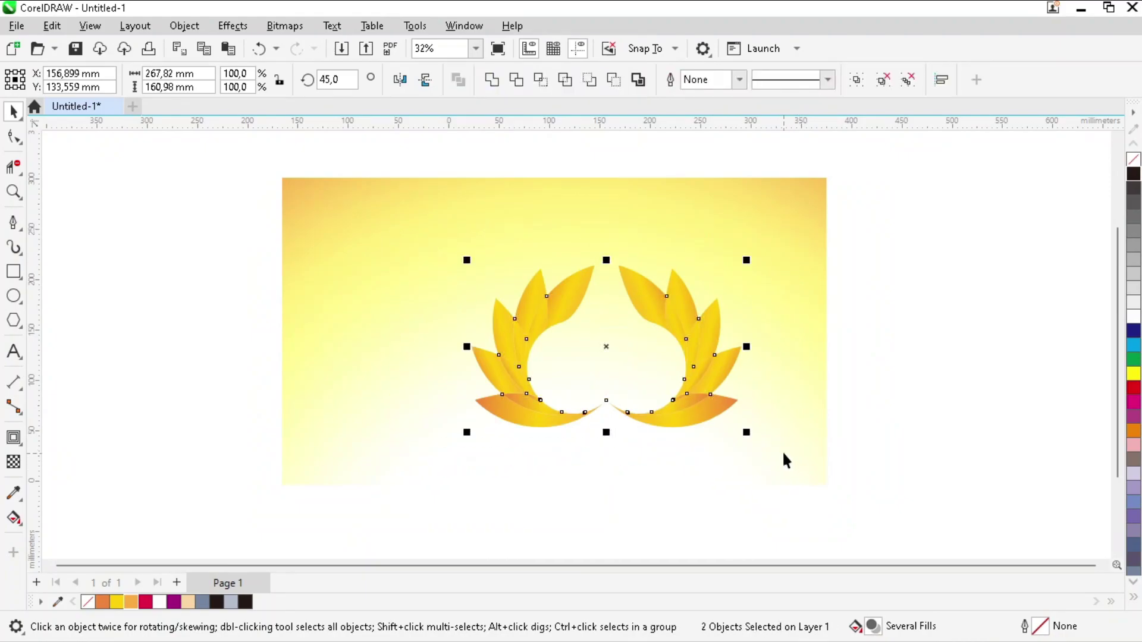
{"action": "key", "text": "ctrl+g"}
{"action": "left_click", "coordinate": [425, 79]}
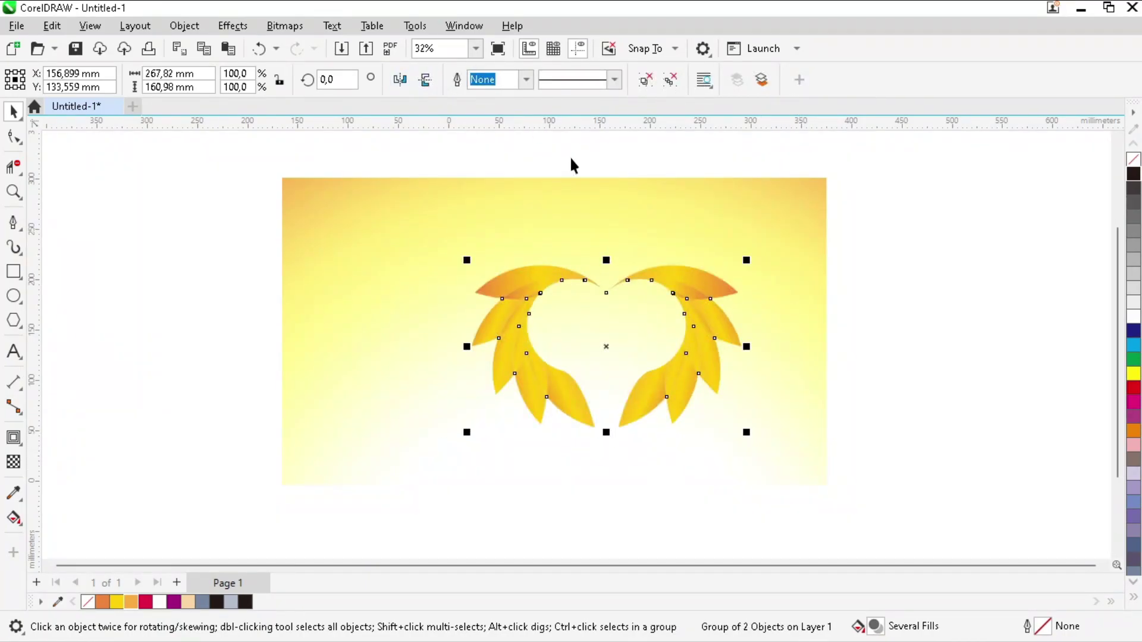
Center the wing group on the page and enlarge it to 159.6% from its center.
{"action": "key", "text": "p"}
{"action": "left_click_drag", "start_coordinate": [694, 245], "coordinate": [786, 195]}
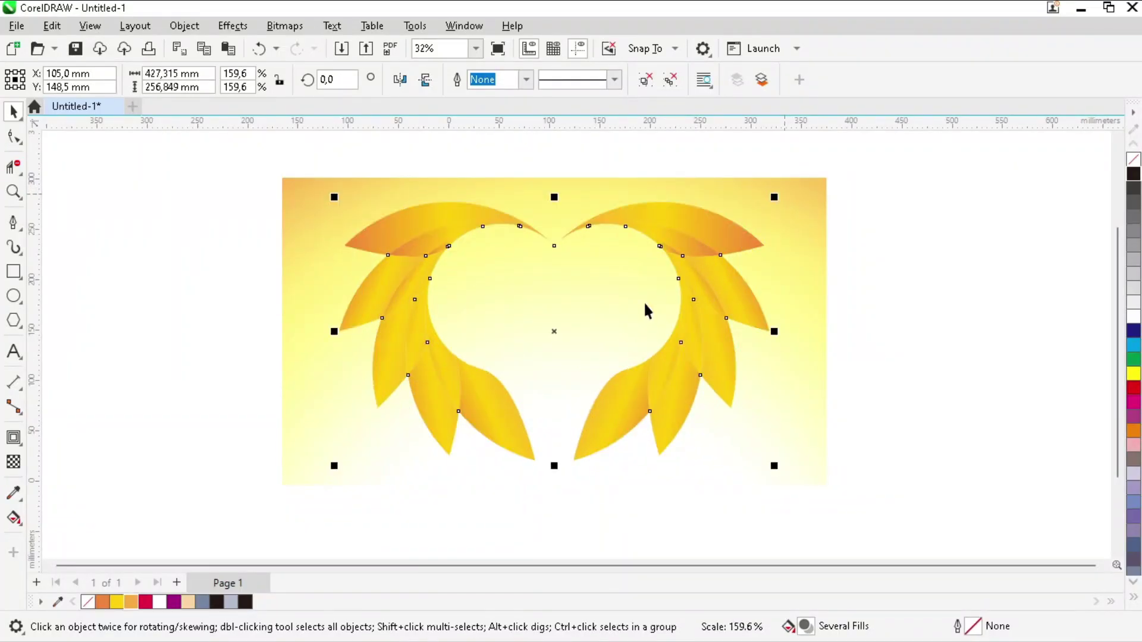
{"action": "scroll", "coordinate": [642, 286], "scroll_direction": "up", "scroll_amount": 1}
Create a smaller centered duplicate of the wings at 43.9% scale and move it up inside the large wings.
{"action": "left_click_drag", "start_coordinate": [865, 169], "coordinate": [707, 265]}
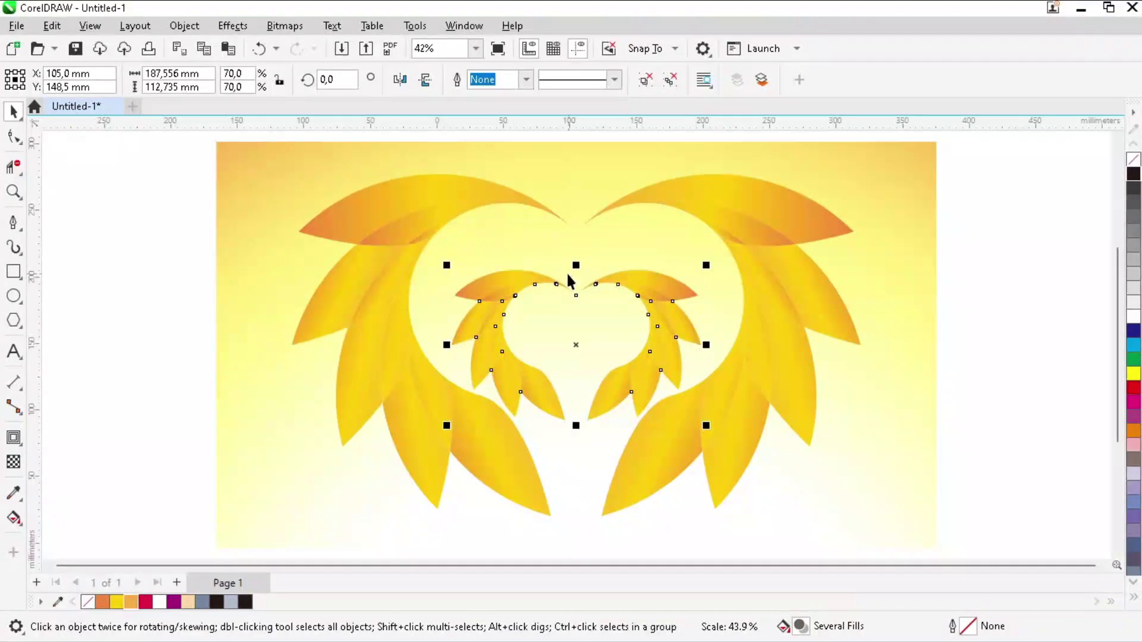
{"action": "scroll", "coordinate": [569, 281], "scroll_direction": "up", "scroll_amount": 1}
{"action": "left_click_drag", "start_coordinate": [580, 378], "coordinate": [580, 338]}
{"action": "scroll", "coordinate": [646, 351], "scroll_direction": "down", "scroll_amount": 1}
Enlarge the inner wings to a scale of 80.5% from their center and shift them slightly up.
{"action": "scroll", "coordinate": [658, 319], "scroll_direction": "up", "scroll_amount": 1}
{"action": "left_click_drag", "start_coordinate": [751, 244], "coordinate": [774, 224]}
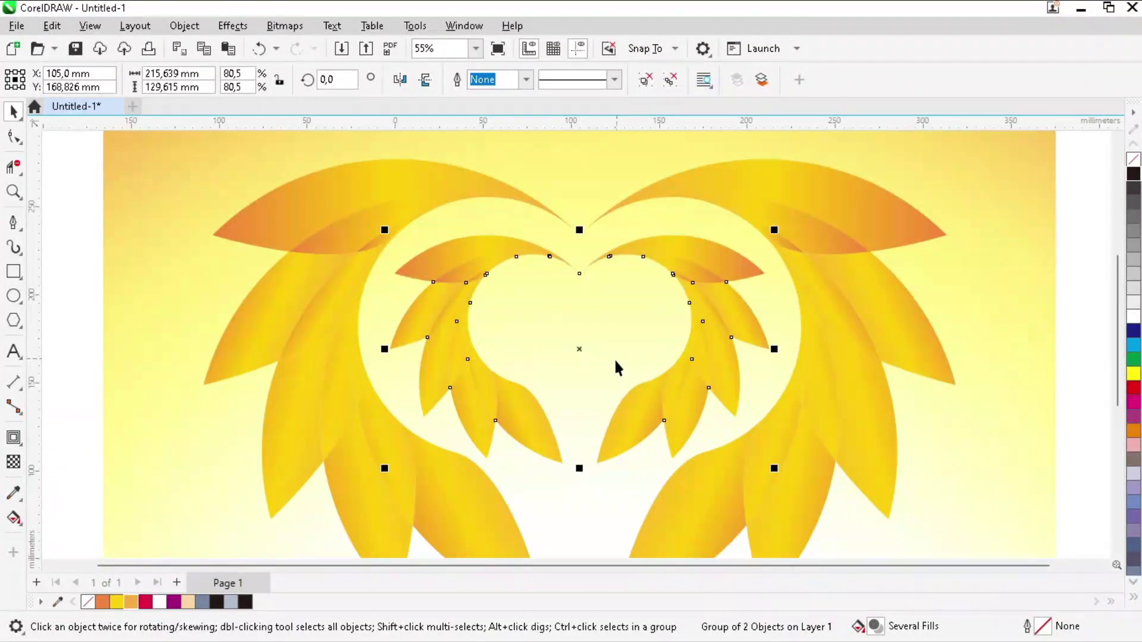
{"action": "left_click_drag", "start_coordinate": [581, 349], "coordinate": [579, 336]}
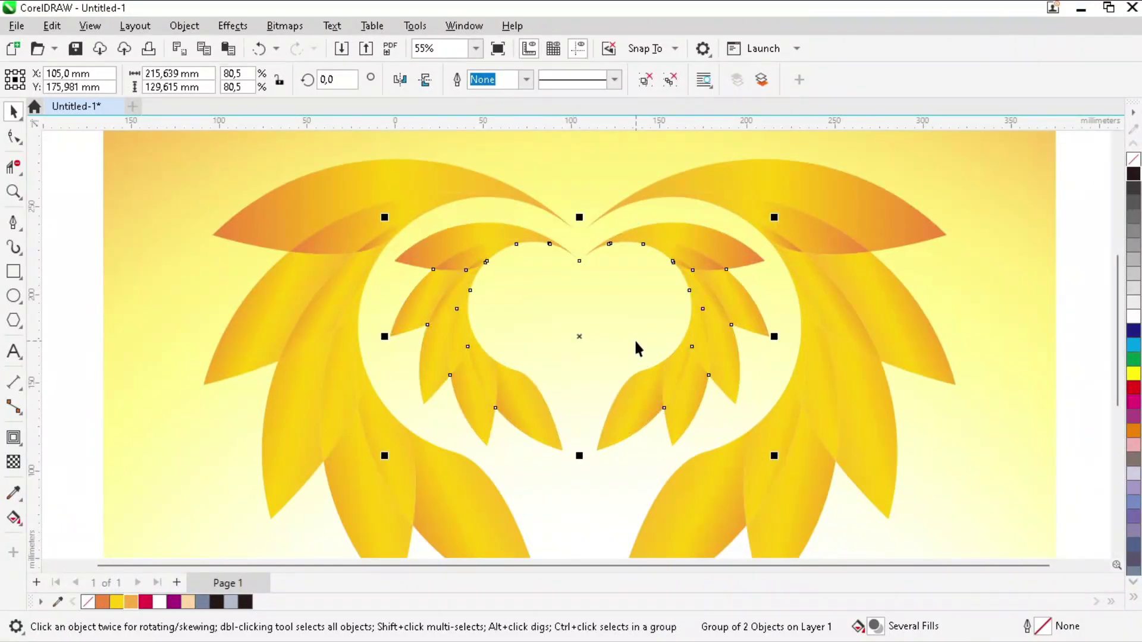
{"action": "scroll", "coordinate": [634, 338], "scroll_direction": "down", "scroll_amount": 2}
{"action": "left_click", "coordinate": [927, 309]}
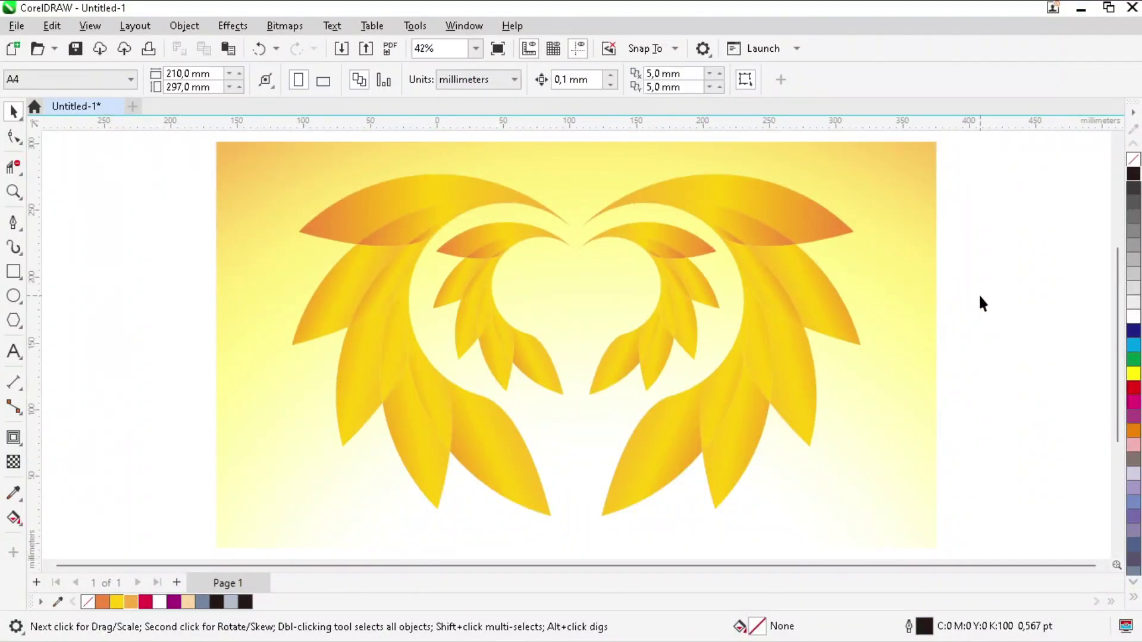
Draw a square about 129 mm wide on the empty area beside the yellow background.
{"action": "left_click", "coordinate": [13, 273]}
{"action": "scroll", "coordinate": [734, 301], "scroll_direction": "down", "scroll_amount": 2}
{"action": "scroll", "coordinate": [859, 309], "scroll_direction": "up", "scroll_amount": 1}
{"action": "left_click_drag", "start_coordinate": [718, 260], "coordinate": [849, 391]}
{"action": "key", "text": "space"}
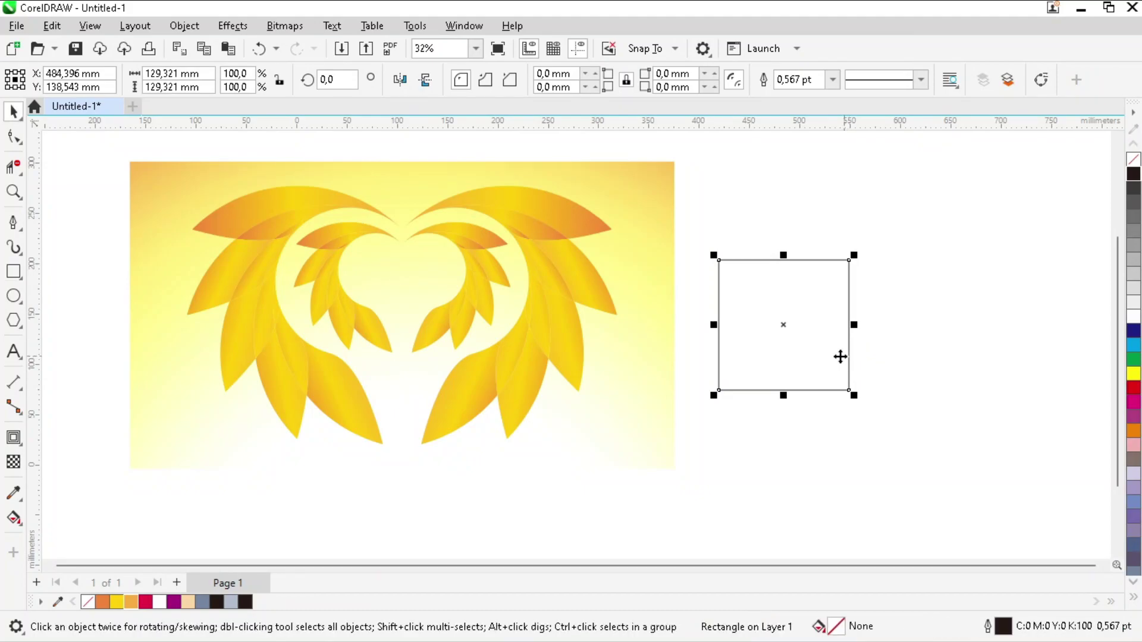
Round a duplicate of the square into a full circle, and copy the circle centered on the square's top and right edges.
{"action": "left_click", "coordinate": [13, 137]}
{"action": "left_click_drag", "start_coordinate": [850, 261], "coordinate": [718, 262]}
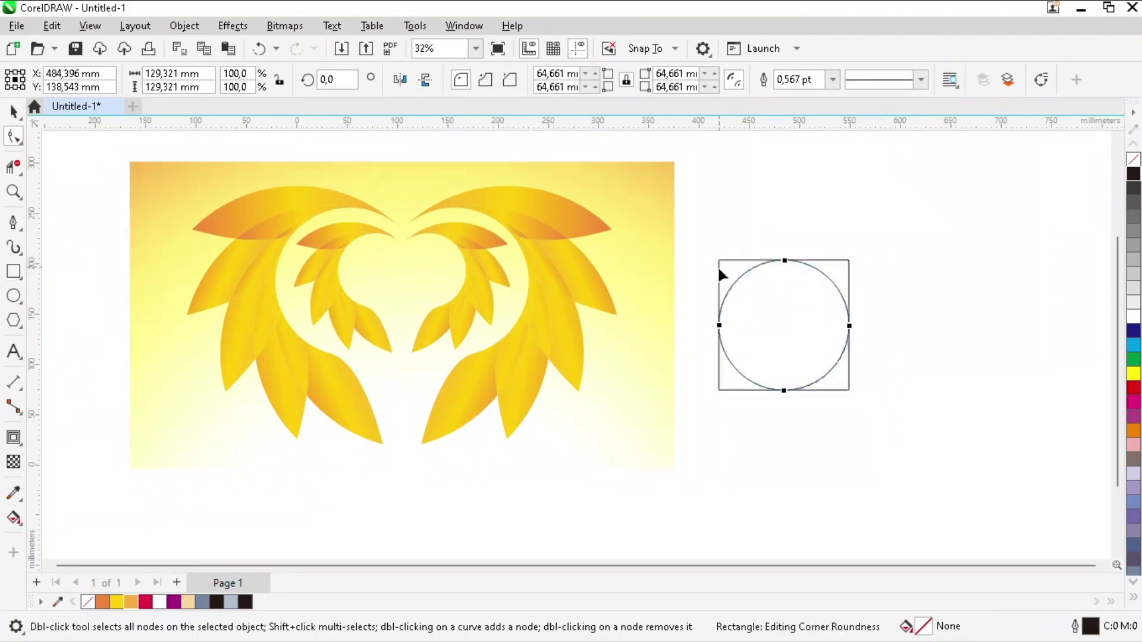
{"action": "key", "text": "space"}
{"action": "left_click_drag", "start_coordinate": [720, 334], "coordinate": [724, 261]}
{"action": "left_click", "coordinate": [744, 349]}
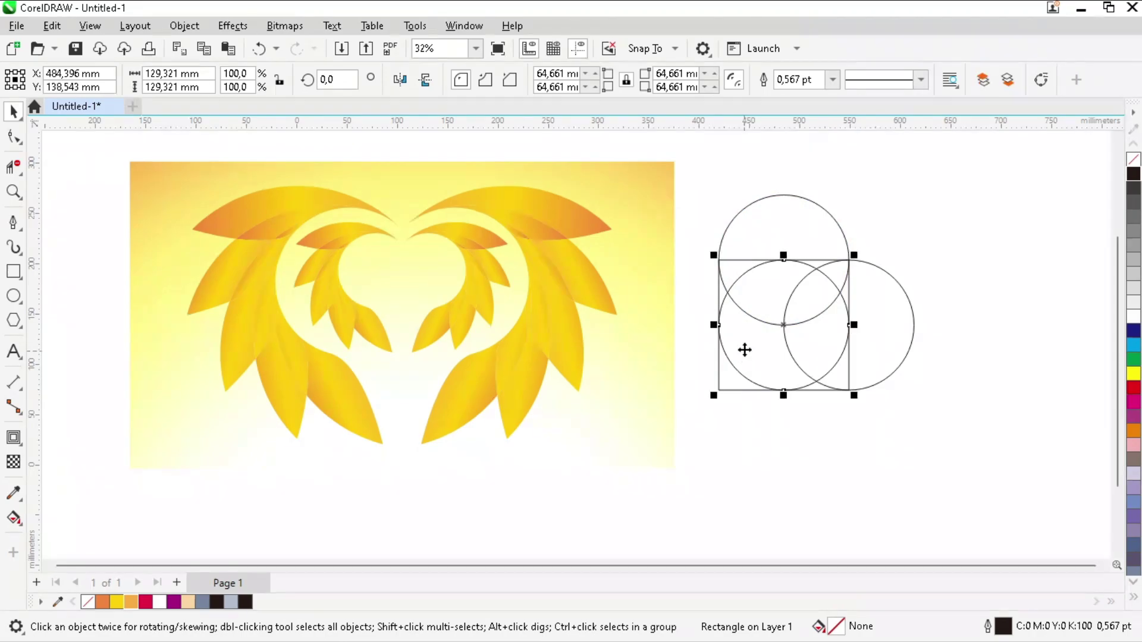
Move the middle circle to the square's upper-right corner and enlarge it to 137.1%, about 177 mm wide.
{"action": "left_click_drag", "start_coordinate": [722, 323], "coordinate": [851, 259]}
{"action": "left_click_drag", "start_coordinate": [986, 333], "coordinate": [1042, 383]}
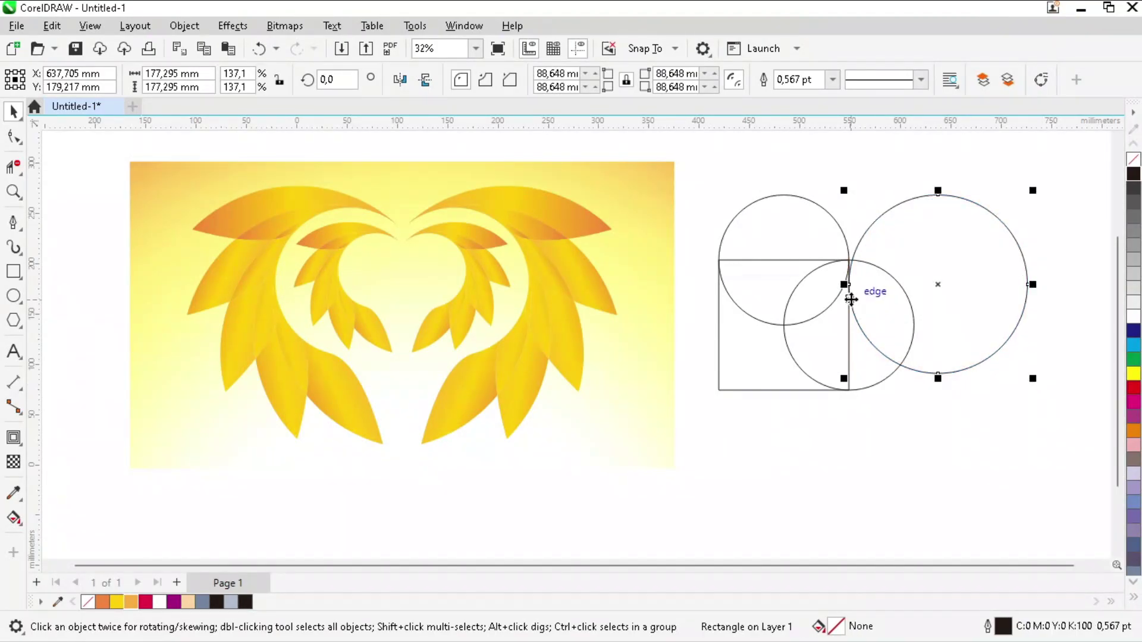
{"action": "scroll", "coordinate": [849, 295], "scroll_direction": "up", "scroll_amount": 2}
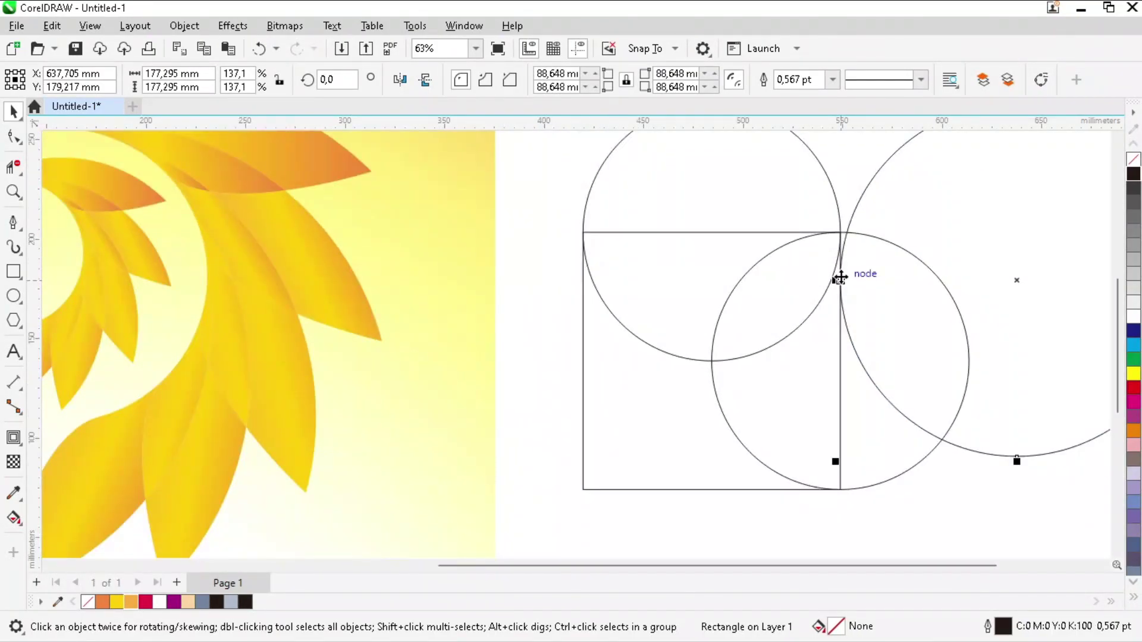
Create a 37.7% duplicate of the square in its lower-left corner and round its corners fully into a circle.
{"action": "left_click_drag", "start_coordinate": [841, 270], "coordinate": [725, 335]}
{"action": "scroll", "coordinate": [801, 285], "scroll_direction": "down", "scroll_amount": 2}
{"action": "left_click", "coordinate": [713, 349]}
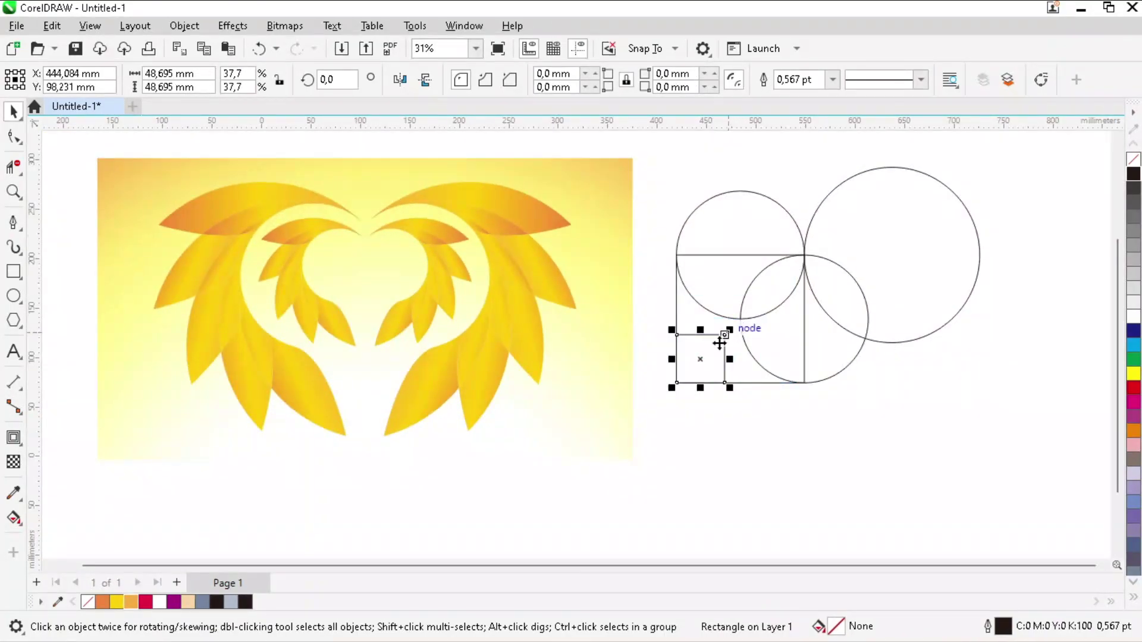
{"action": "left_click", "coordinate": [13, 137]}
{"action": "scroll", "coordinate": [719, 351], "scroll_direction": "up", "scroll_amount": 2}
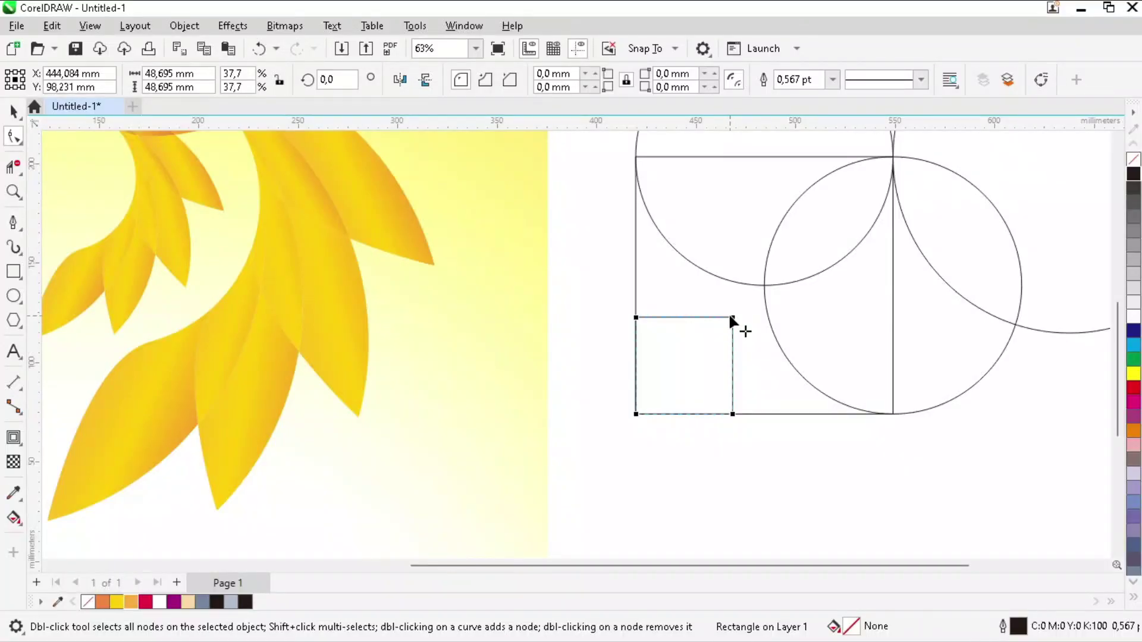
{"action": "left_click_drag", "start_coordinate": [731, 317], "coordinate": [595, 309]}
{"action": "key", "text": "space"}
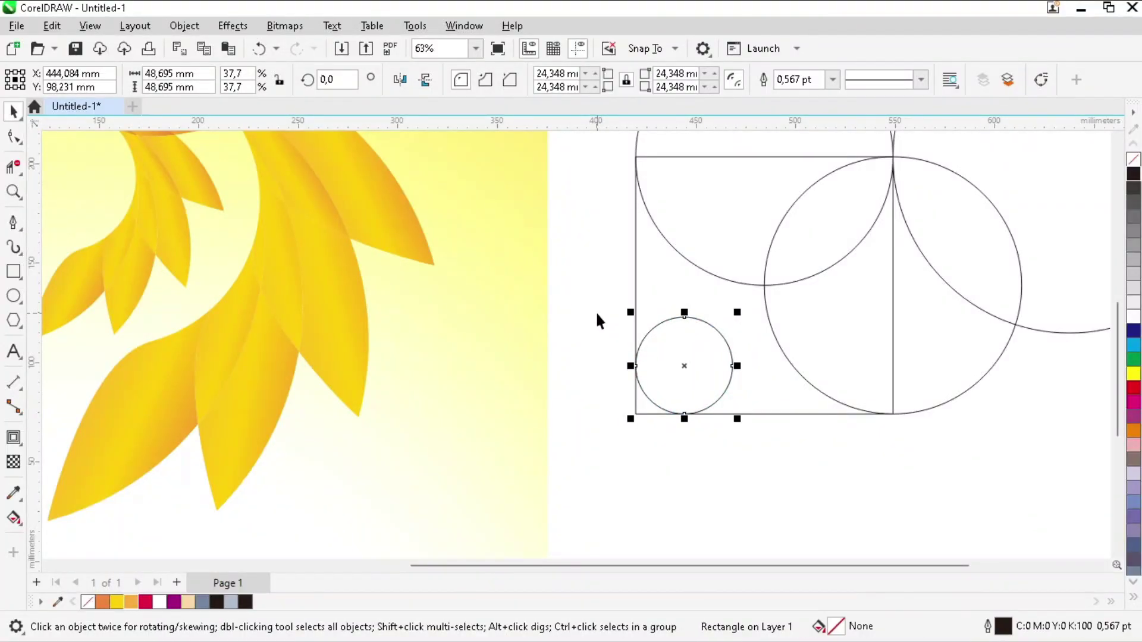
Rotate the square and four circles together by 45 degrees and group them.
{"action": "scroll", "coordinate": [629, 326], "scroll_direction": "down", "scroll_amount": 3}
{"action": "scroll", "coordinate": [694, 366], "scroll_direction": "down", "scroll_amount": 1}
{"action": "left_click_drag", "start_coordinate": [603, 182], "coordinate": [873, 416]}
{"action": "left_click", "coordinate": [726, 301]}
{"action": "left_click_drag", "start_coordinate": [835, 364], "coordinate": [872, 275]}
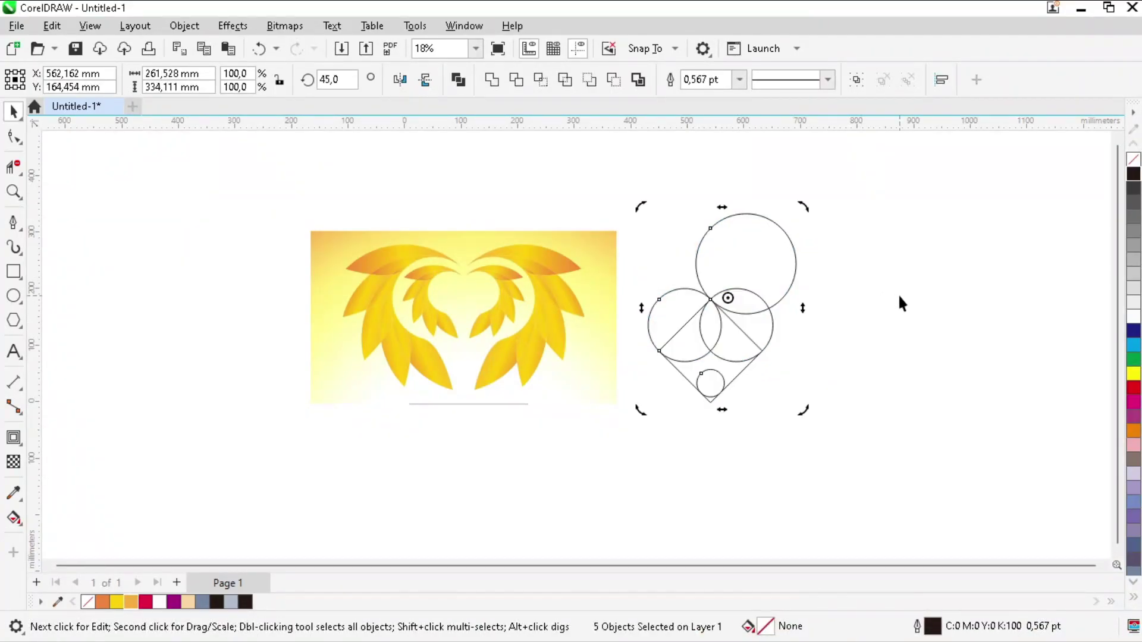
{"action": "key", "text": "ctrl+g"}
Delete the upper arcs of the largest circle with the Virtual Segment Delete tool, keeping its lower arc.
{"action": "left_click", "coordinate": [24, 176]}
{"action": "left_click", "coordinate": [147, 202]}
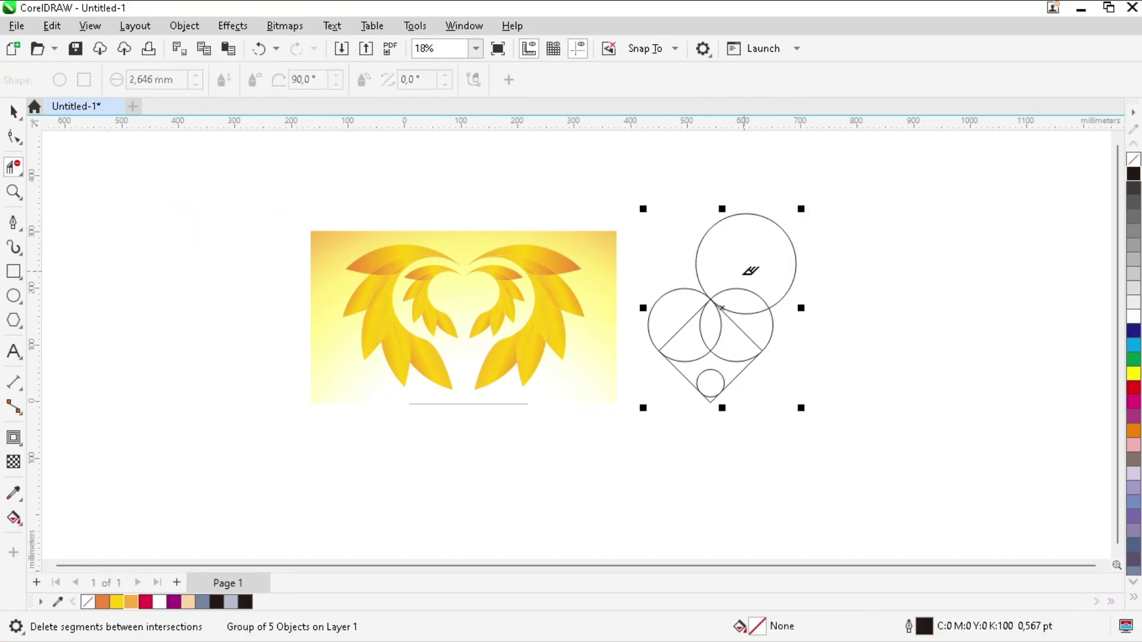
{"action": "scroll", "coordinate": [752, 268], "scroll_direction": "up", "scroll_amount": 2}
{"action": "left_click", "coordinate": [865, 229]}
{"action": "left_click", "coordinate": [622, 198]}
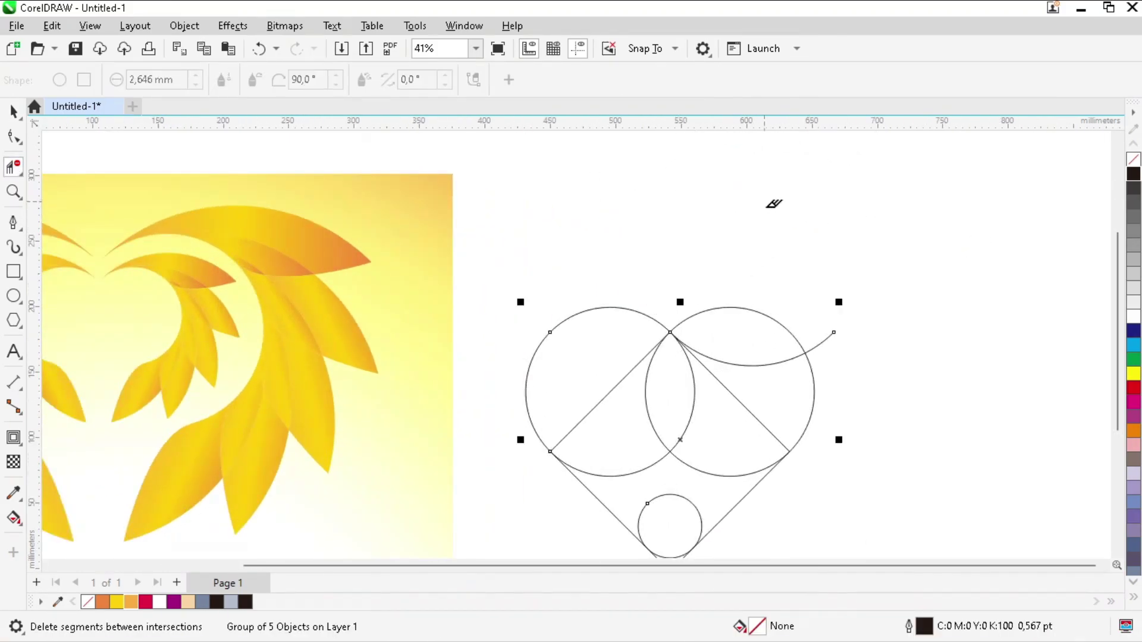
Delete the large arc's tail beyond the right circle and the circle and square segments inside the heart outline.
{"action": "scroll", "coordinate": [793, 293], "scroll_direction": "down", "scroll_amount": 1}
{"action": "scroll", "coordinate": [772, 268], "scroll_direction": "up", "scroll_amount": 4}
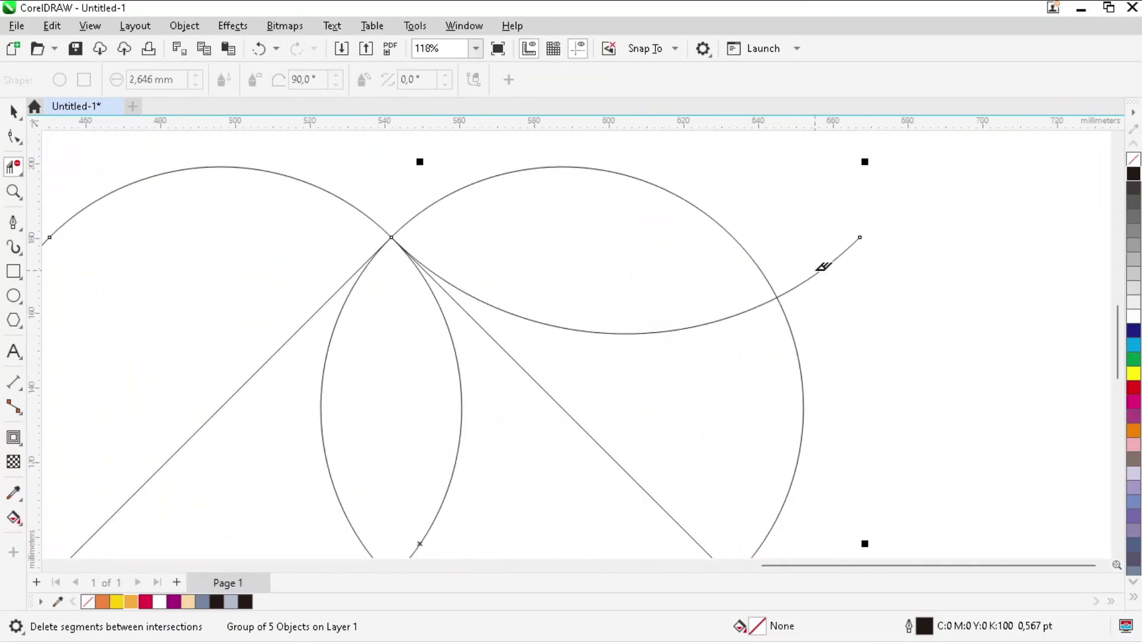
{"action": "scroll", "coordinate": [818, 258], "scroll_direction": "down", "scroll_amount": 2}
{"action": "scroll", "coordinate": [688, 331], "scroll_direction": "up", "scroll_amount": 2}
{"action": "left_click", "coordinate": [684, 346]}
{"action": "left_click", "coordinate": [562, 339]}
{"action": "left_click_drag", "start_coordinate": [405, 348], "coordinate": [459, 360]}
{"action": "left_click", "coordinate": [370, 281]}
{"action": "scroll", "coordinate": [475, 360], "scroll_direction": "down", "scroll_amount": 3}
{"action": "scroll", "coordinate": [484, 383], "scroll_direction": "up", "scroll_amount": 4}
{"action": "left_click", "coordinate": [470, 359]}
{"action": "left_click", "coordinate": [428, 344]}
{"action": "scroll", "coordinate": [518, 273], "scroll_direction": "down", "scroll_amount": 3}
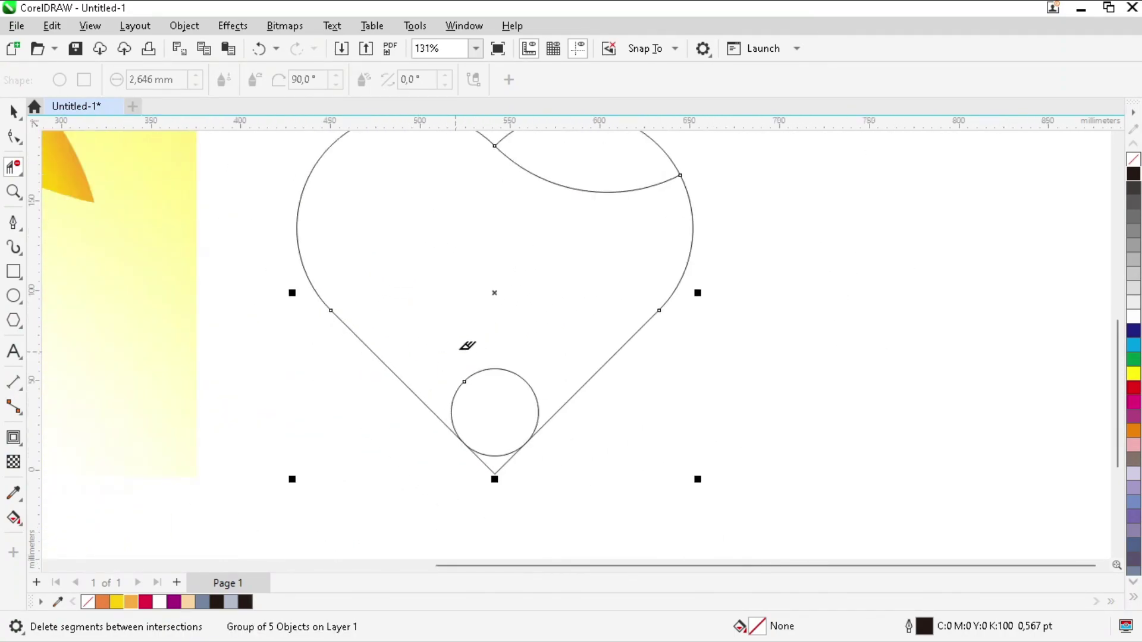
Delete the small circle's upper arc and the square's corner below it to give the heart a rounded tip.
{"action": "scroll", "coordinate": [466, 344], "scroll_direction": "up", "scroll_amount": 4}
{"action": "scroll", "coordinate": [519, 368], "scroll_direction": "down", "scroll_amount": 3}
{"action": "scroll", "coordinate": [500, 377], "scroll_direction": "up", "scroll_amount": 4}
{"action": "left_click", "coordinate": [472, 329]}
{"action": "left_click", "coordinate": [658, 339]}
{"action": "scroll", "coordinate": [619, 426], "scroll_direction": "down", "scroll_amount": 3}
{"action": "scroll", "coordinate": [591, 413], "scroll_direction": "up", "scroll_amount": 5}
{"action": "left_click_drag", "start_coordinate": [510, 379], "coordinate": [754, 372]}
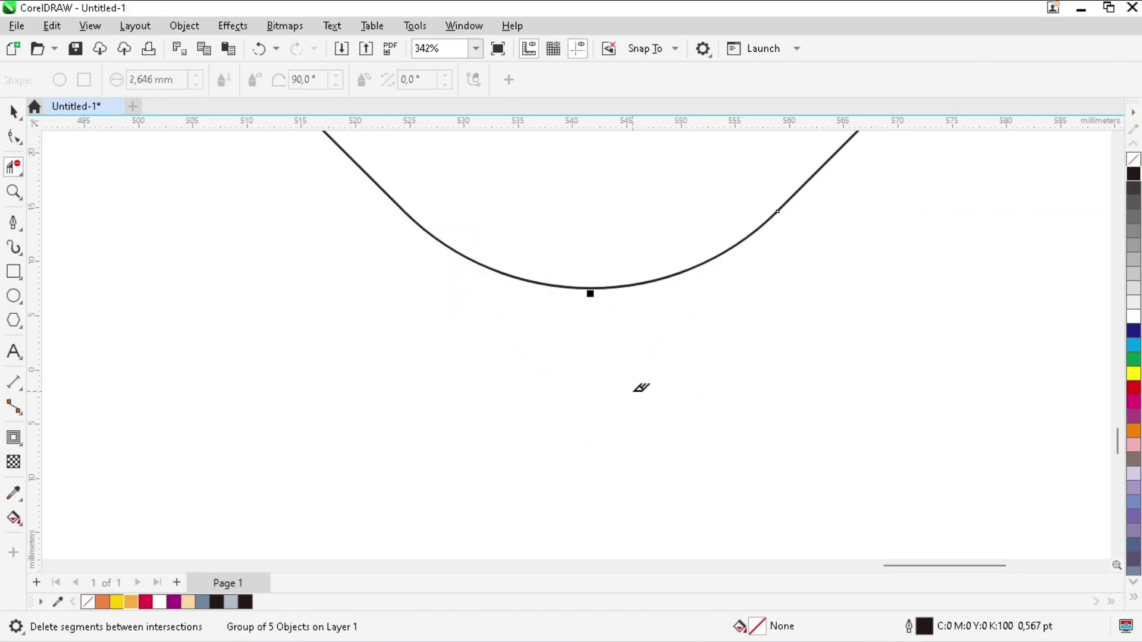
{"action": "key", "text": "space"}
{"action": "key", "text": "F4"}
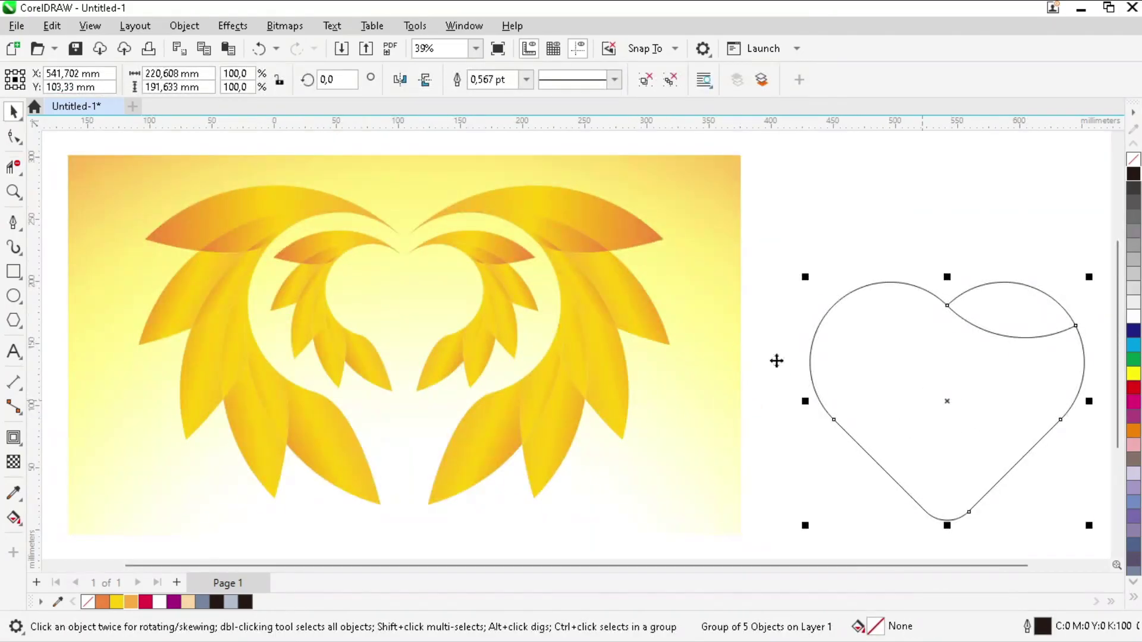
{"action": "scroll", "coordinate": [887, 360], "scroll_direction": "down", "scroll_amount": 2}
{"action": "scroll", "coordinate": [832, 369], "scroll_direction": "up", "scroll_amount": 3}
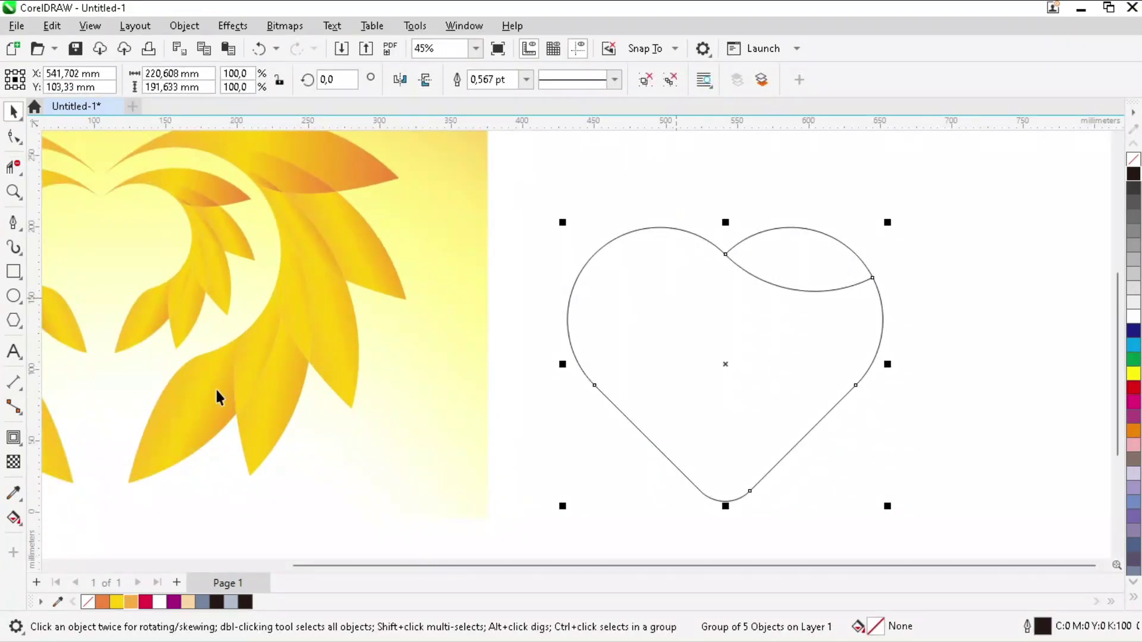
Fill the heart's body and its upper-right lobe as separate shapes with the Smart Fill tool.
{"action": "left_click", "coordinate": [22, 528]}
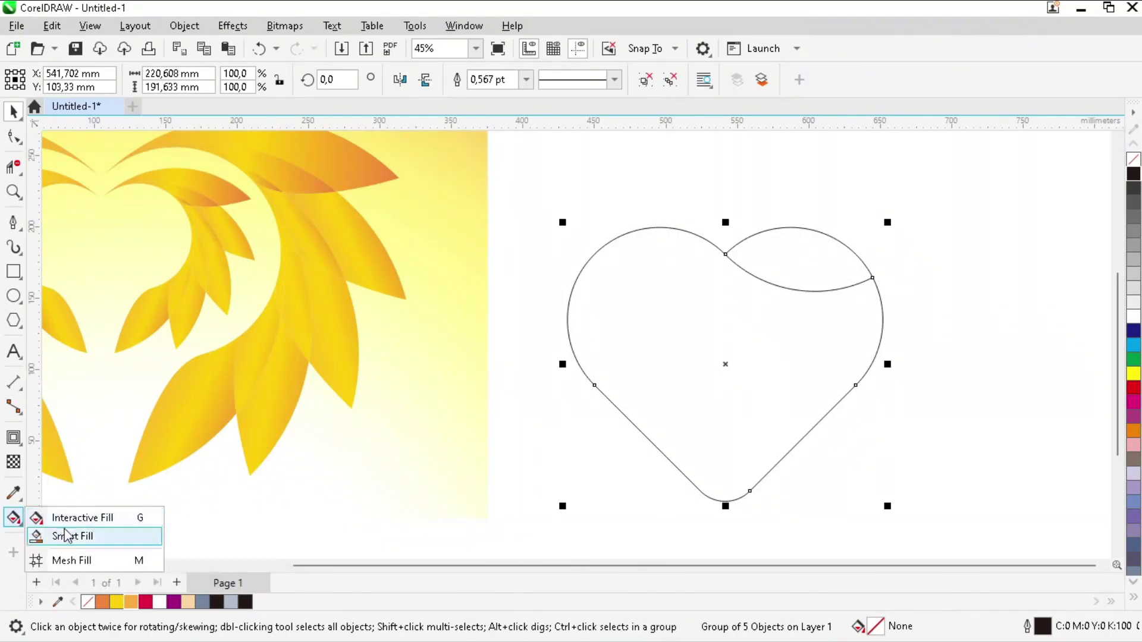
{"action": "left_click", "coordinate": [60, 536]}
{"action": "left_click", "coordinate": [705, 325]}
{"action": "left_click", "coordinate": [780, 253]}
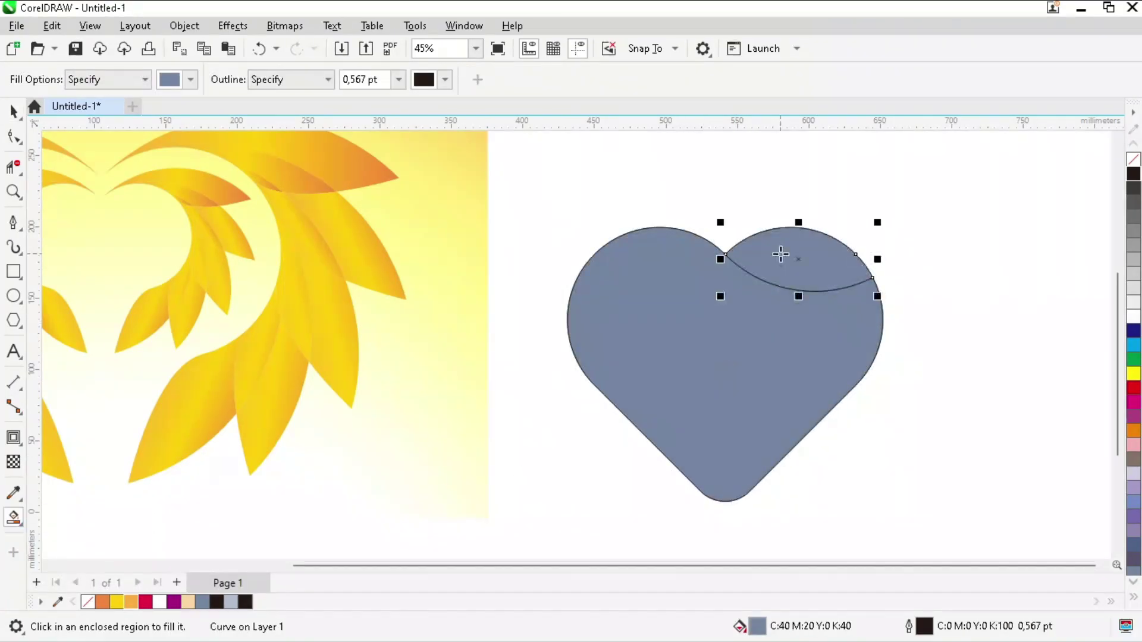
Move both filled heart shapes to the right, clear of the construction outline, and delete the unfilled outline group.
{"action": "key", "text": "space"}
{"action": "scroll", "coordinate": [499, 229], "scroll_direction": "down", "scroll_amount": 2}
{"action": "left_click", "coordinate": [613, 313], "text": "shift"}
{"action": "left_click_drag", "start_coordinate": [612, 314], "coordinate": [891, 314]}
{"action": "left_click_drag", "start_coordinate": [448, 424], "coordinate": [452, 424]}
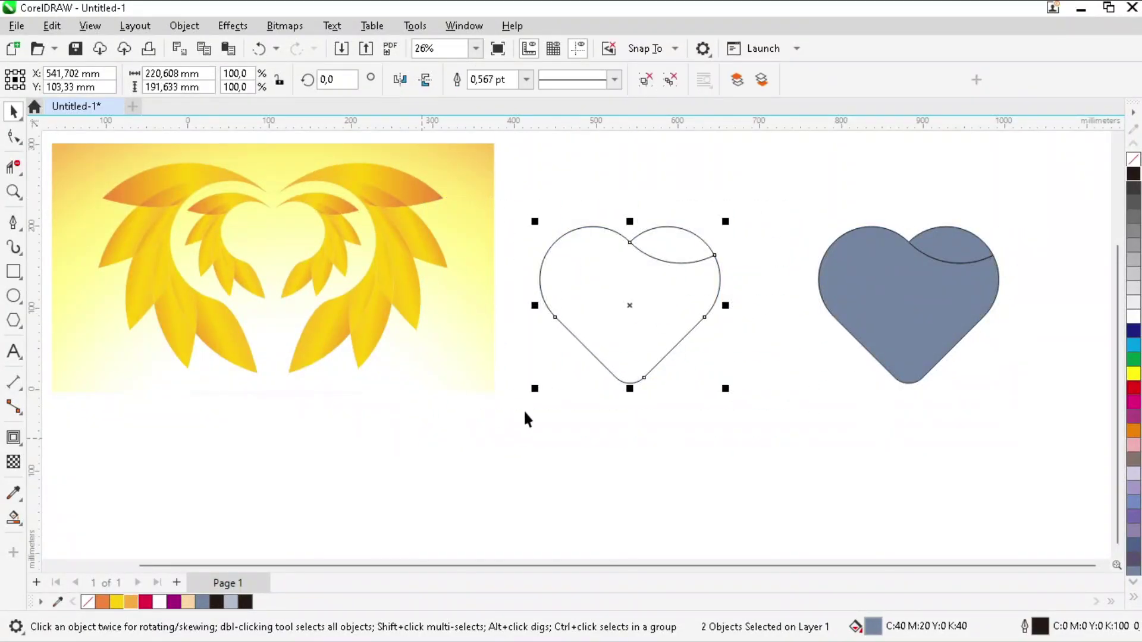
{"action": "key", "text": "Delete"}
Move the filled heart back beside the wing artwork and set the outline of both shapes to None.
{"action": "left_click_drag", "start_coordinate": [1030, 417], "coordinate": [1031, 415]}
{"action": "left_click_drag", "start_coordinate": [918, 334], "coordinate": [615, 331]}
{"action": "left_click", "coordinate": [740, 79]}
{"action": "left_click", "coordinate": [714, 95]}
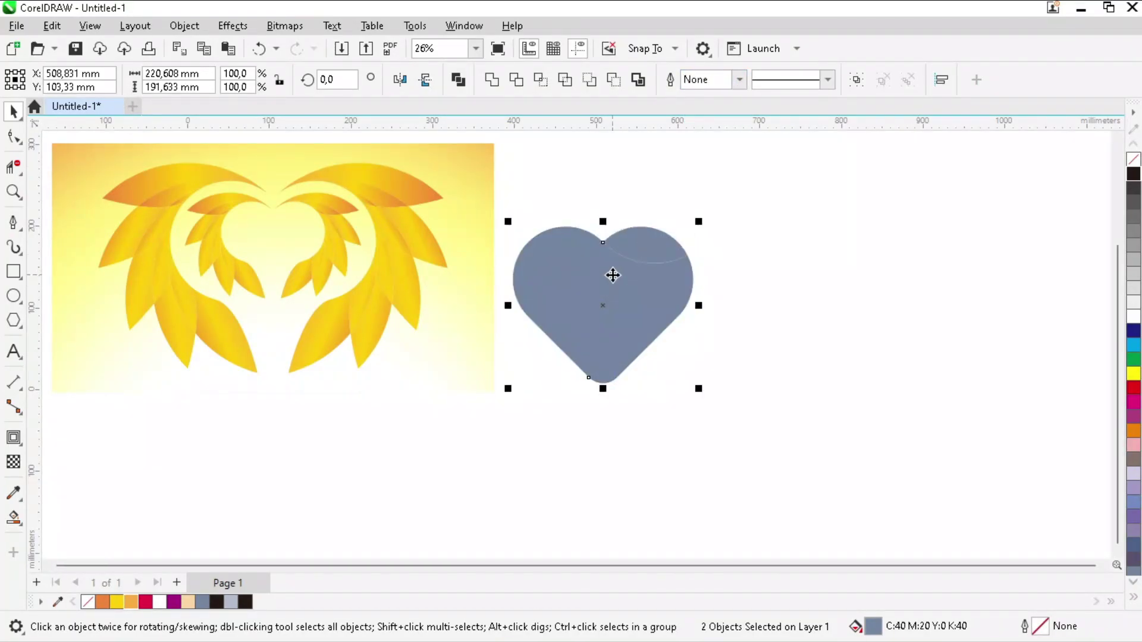
Apply a vertical linear fountain fill to the heart body, purple at the notch and crimson red at the tip.
{"action": "left_click", "coordinate": [524, 436]}
{"action": "left_click", "coordinate": [586, 334]}
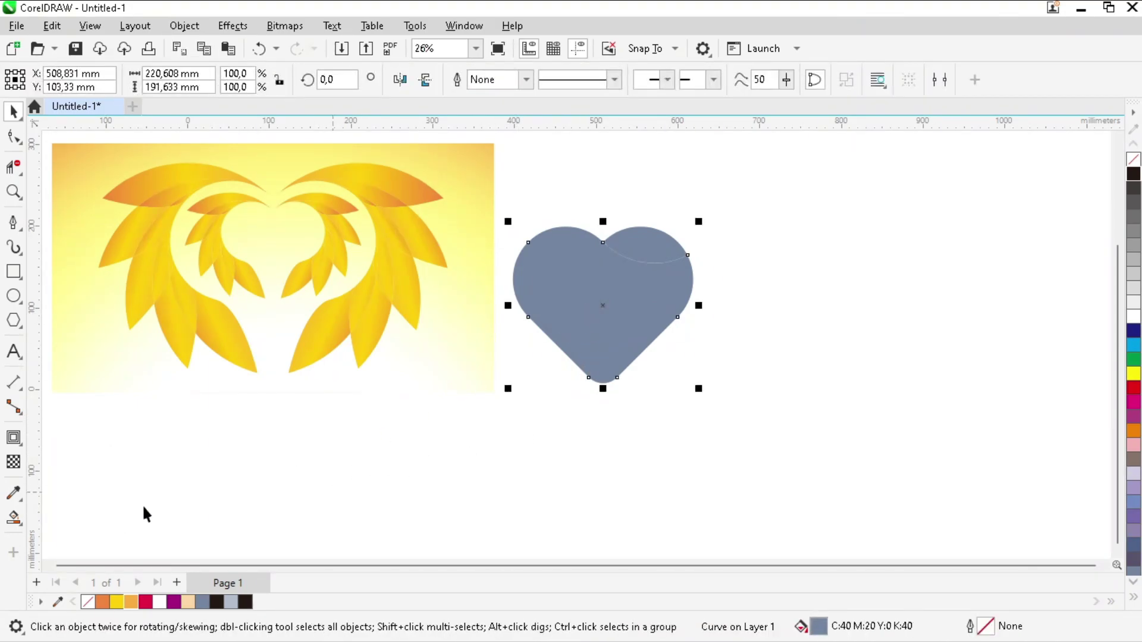
{"action": "left_click", "coordinate": [18, 521]}
{"action": "left_click", "coordinate": [72, 521]}
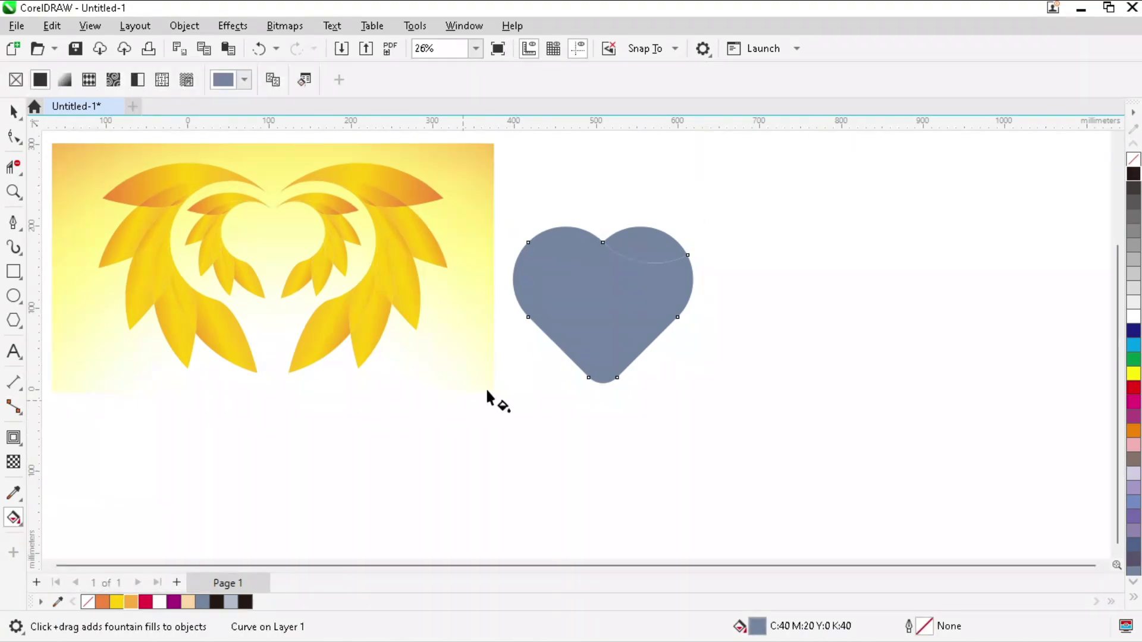
{"action": "left_click_drag", "start_coordinate": [603, 244], "coordinate": [603, 384]}
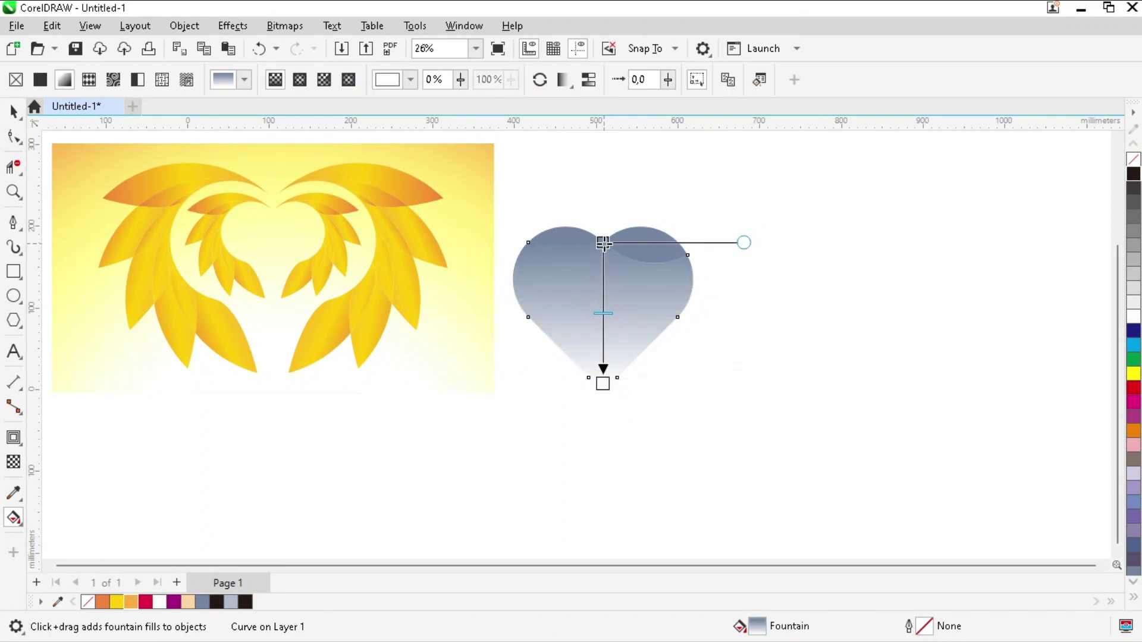
{"action": "left_click", "coordinate": [173, 602]}
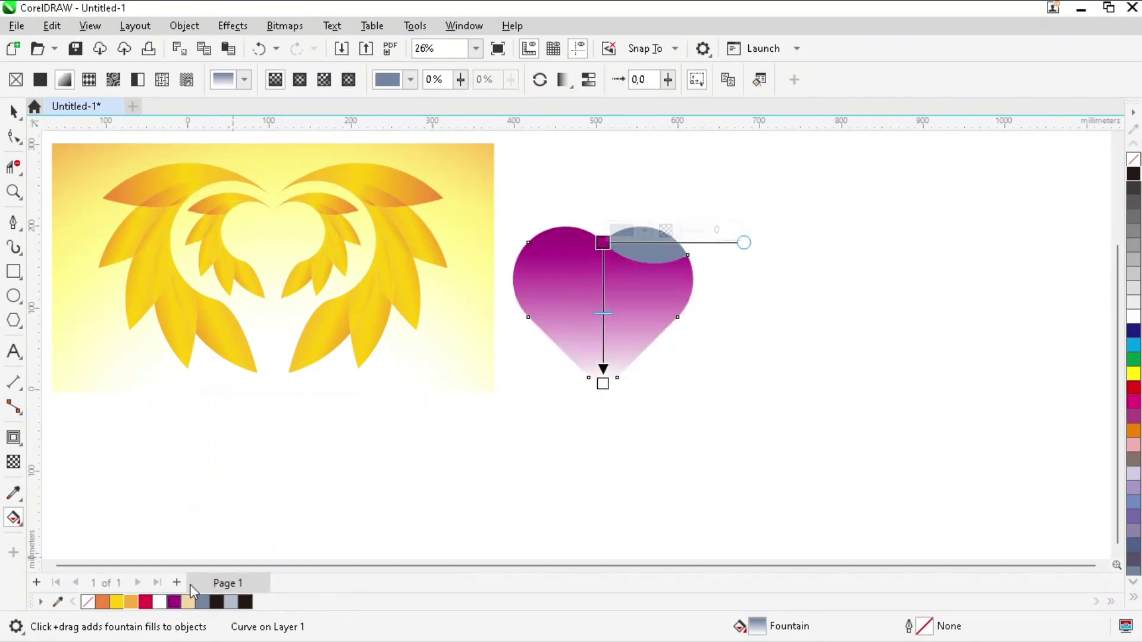
{"action": "left_click", "coordinate": [603, 384]}
{"action": "left_click", "coordinate": [145, 602]}
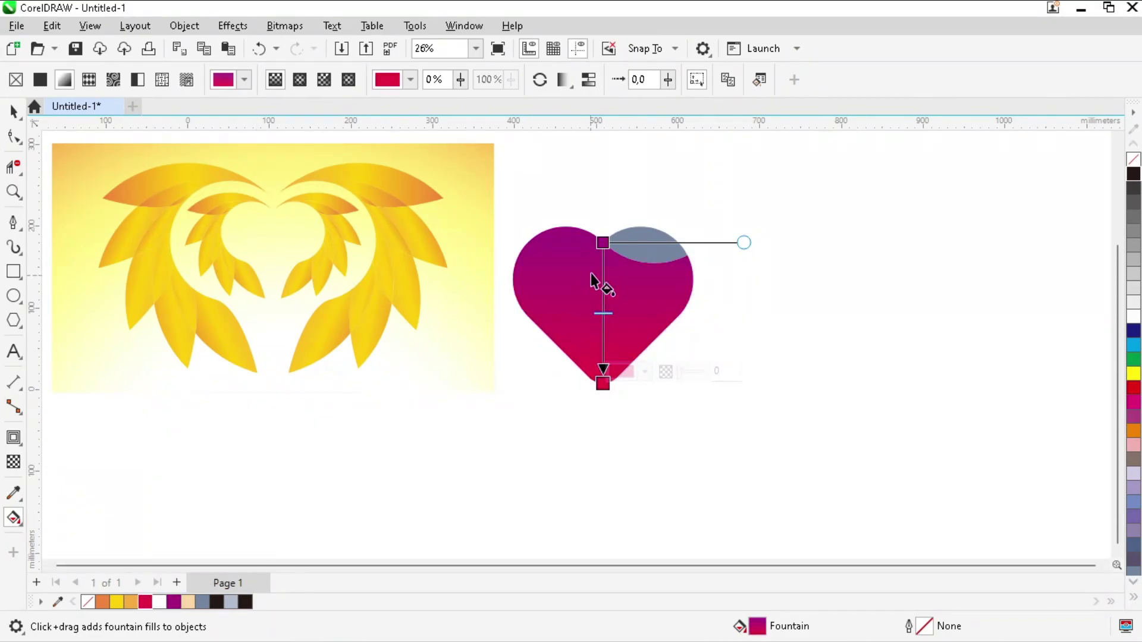
Copy the heart body's purple-to-red fountain fill onto the upper-right lobe.
{"action": "scroll", "coordinate": [631, 277], "scroll_direction": "up", "scroll_amount": 3}
{"action": "key", "text": "space"}
{"action": "left_click", "coordinate": [657, 239]}
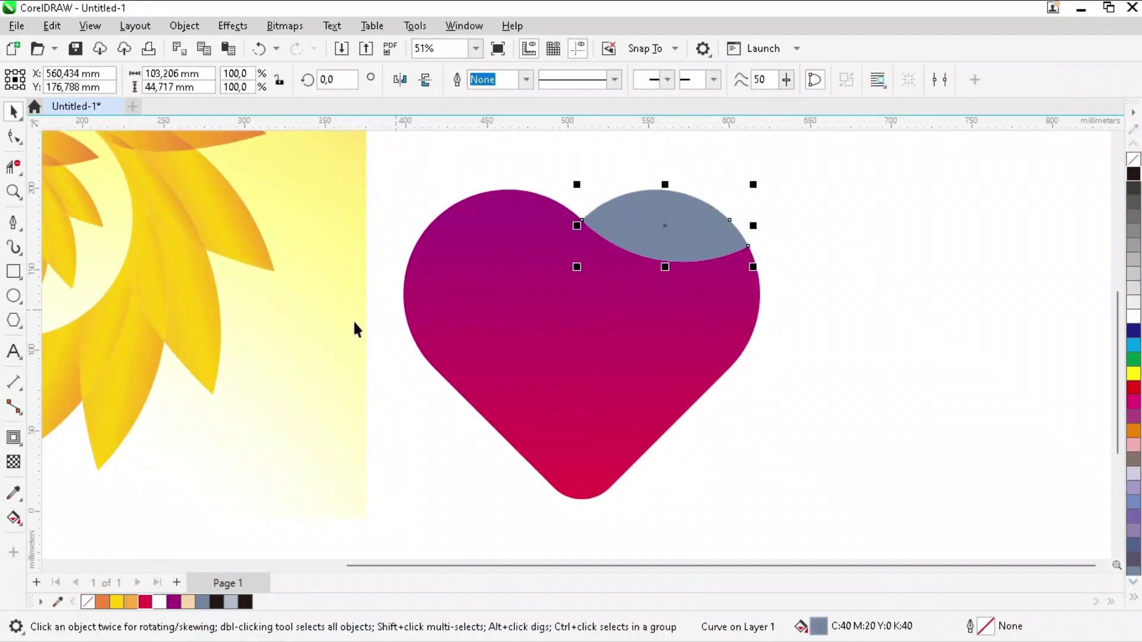
{"action": "left_click", "coordinate": [14, 518]}
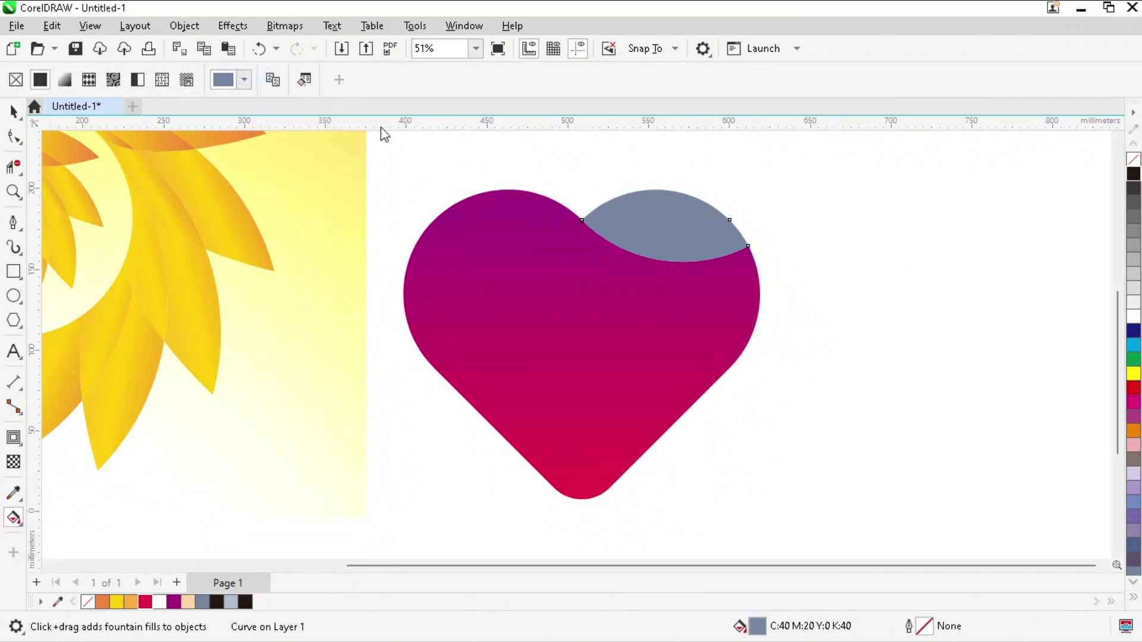
{"action": "left_click", "coordinate": [515, 243]}
{"action": "left_click", "coordinate": [860, 291]}
{"action": "key", "text": "space"}
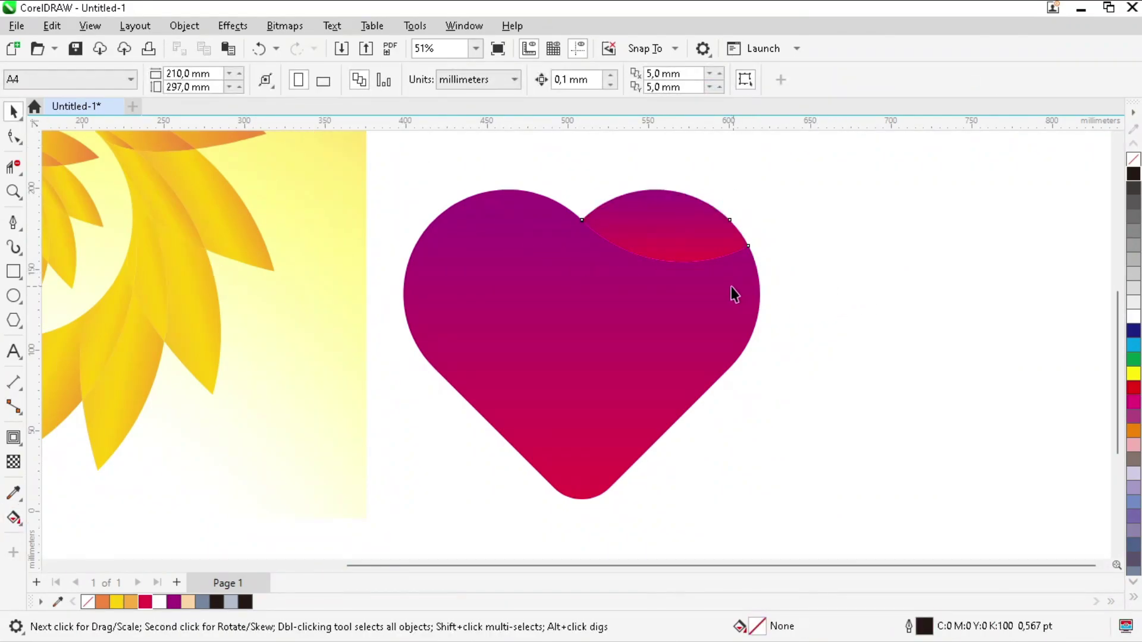
Add a one-step outside contour of about 5.3 mm to the heart body and break the contour apart.
{"action": "left_click", "coordinate": [650, 326]}
{"action": "left_click", "coordinate": [790, 337]}
{"action": "left_click", "coordinate": [459, 336]}
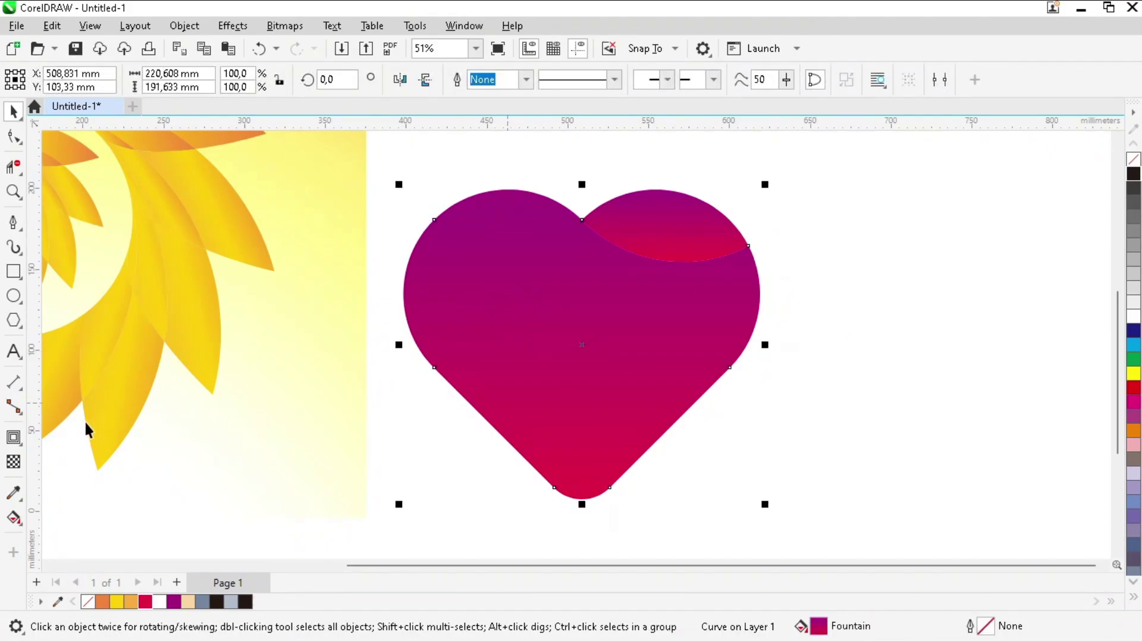
{"action": "left_click", "coordinate": [21, 444]}
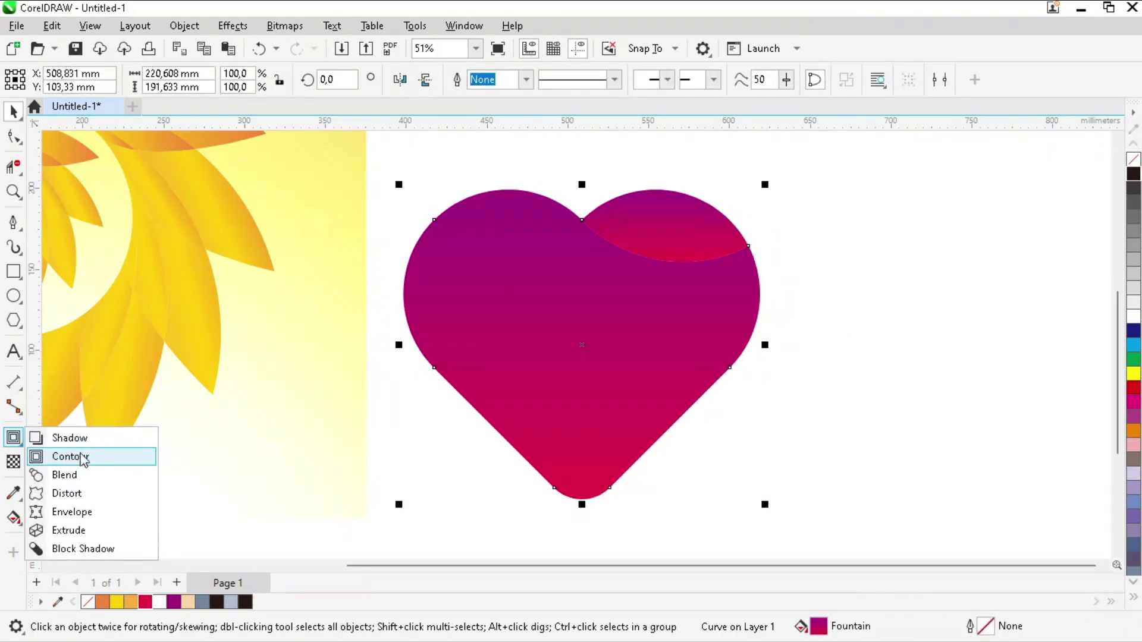
{"action": "left_click", "coordinate": [70, 456]}
{"action": "left_click_drag", "start_coordinate": [569, 332], "coordinate": [635, 190]}
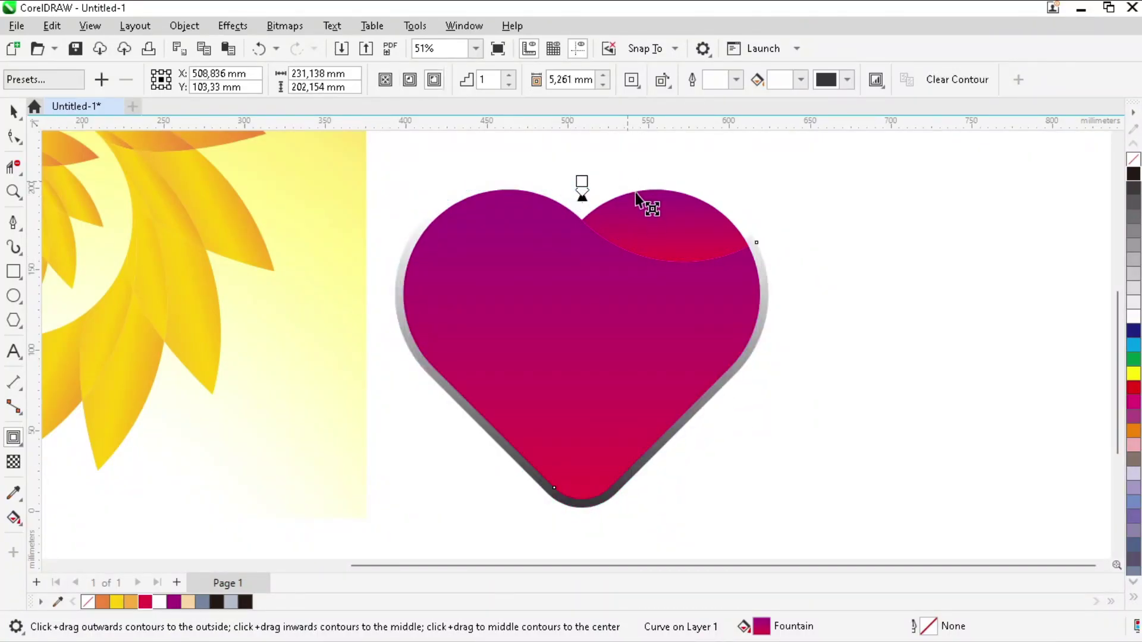
{"action": "right_click", "coordinate": [763, 290]}
{"action": "left_click", "coordinate": [799, 295]}
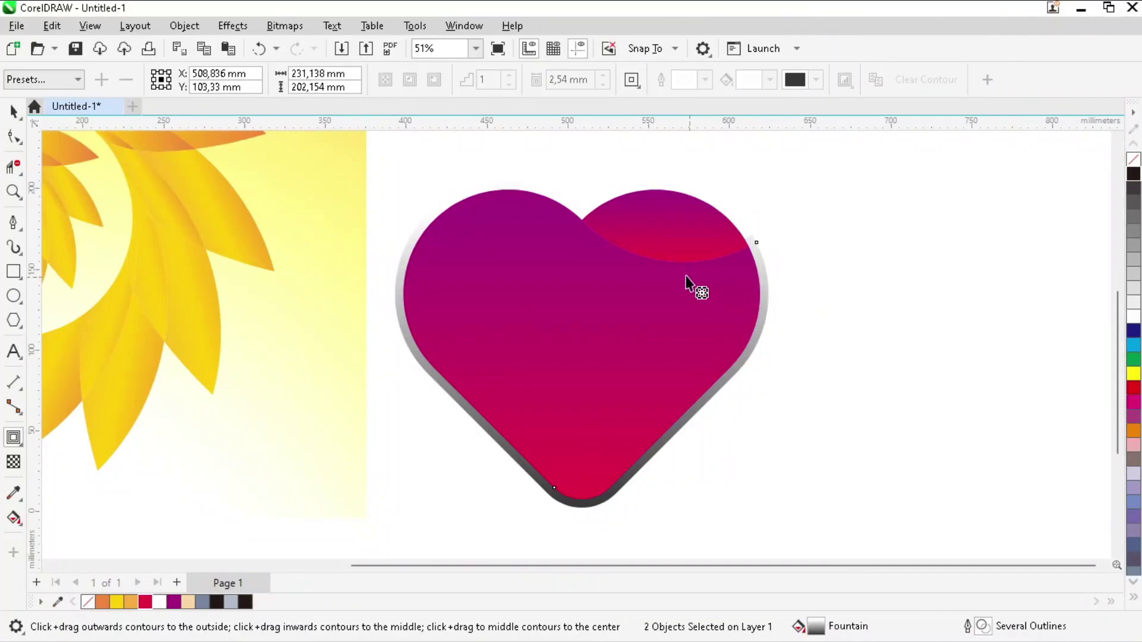
Subtract the outer contour shape from the upper-right lobe with Front Minus Back, leaving a curved gap above the heart body.
{"action": "scroll", "coordinate": [612, 224], "scroll_direction": "up", "scroll_amount": 2}
{"action": "left_click", "coordinate": [870, 287]}
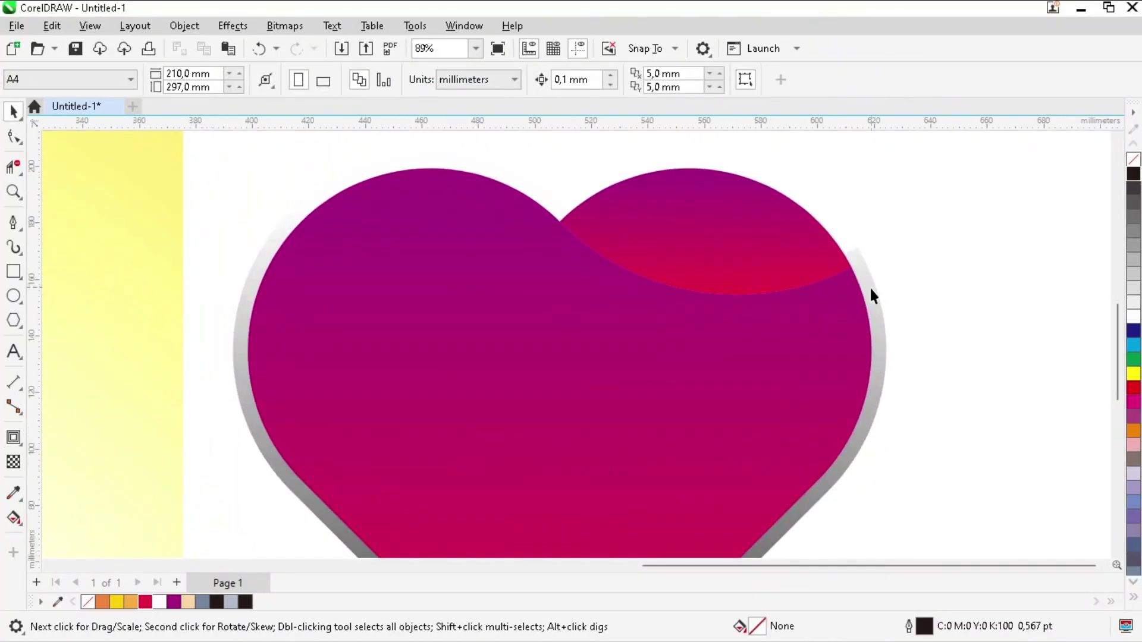
{"action": "left_click", "coordinate": [721, 191], "text": "shift"}
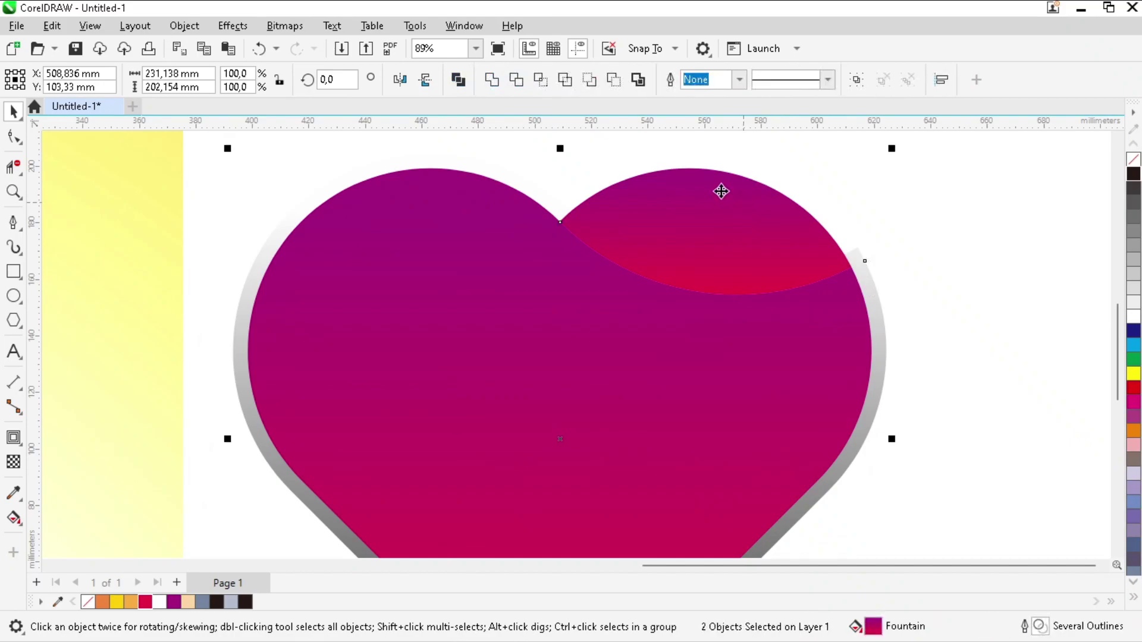
{"action": "left_click", "coordinate": [588, 81]}
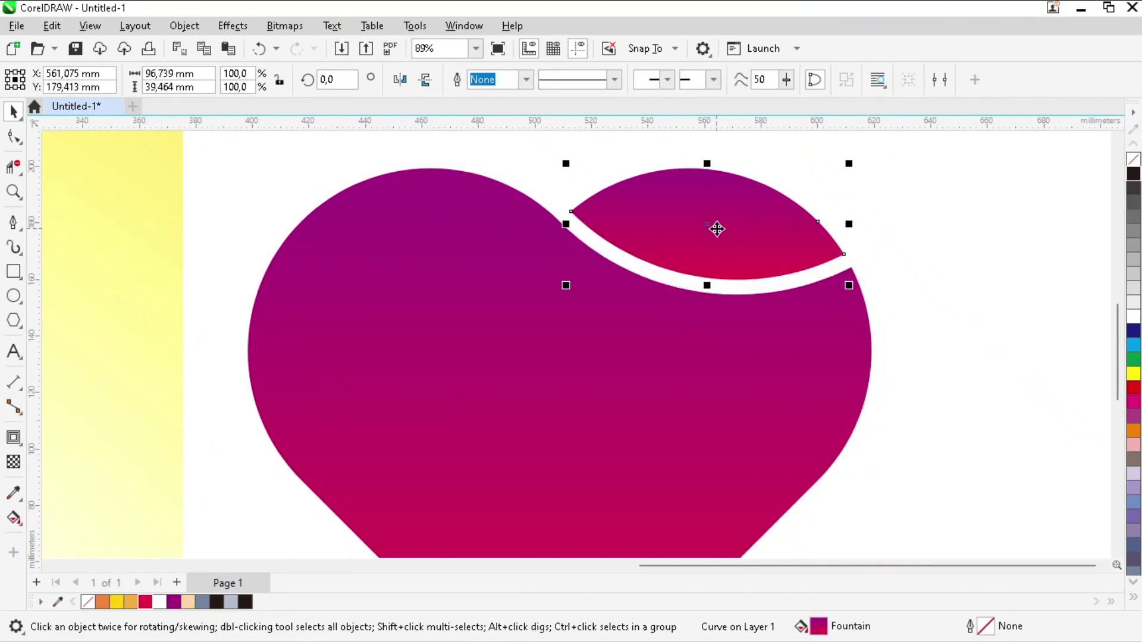
{"action": "key", "text": "F4"}
{"action": "scroll", "coordinate": [390, 204], "scroll_direction": "down", "scroll_amount": 3}
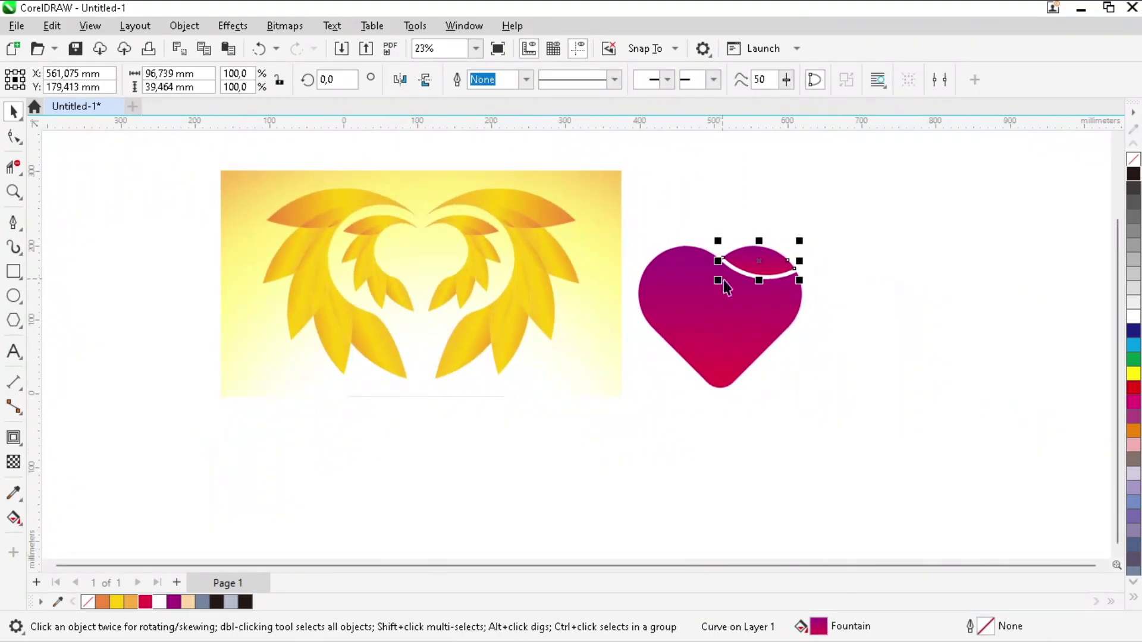
Add a one-step inside contour of about 8.6 mm to the heart body and break the contour apart.
{"action": "scroll", "coordinate": [719, 272], "scroll_direction": "up", "scroll_amount": 4}
{"action": "left_click", "coordinate": [703, 314]}
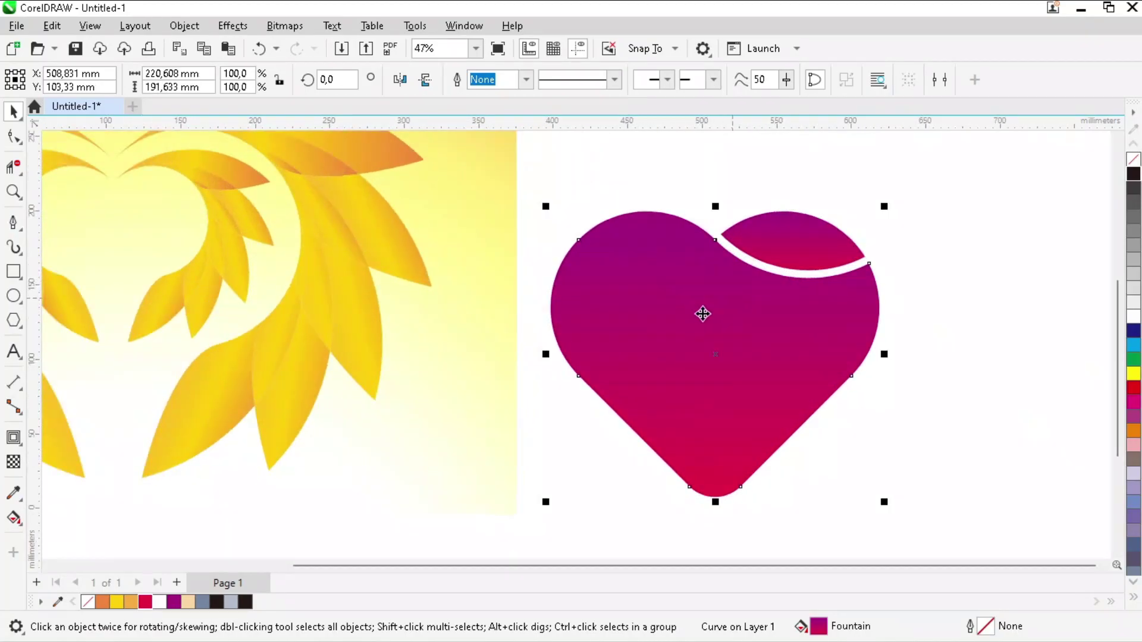
{"action": "left_click", "coordinate": [16, 440]}
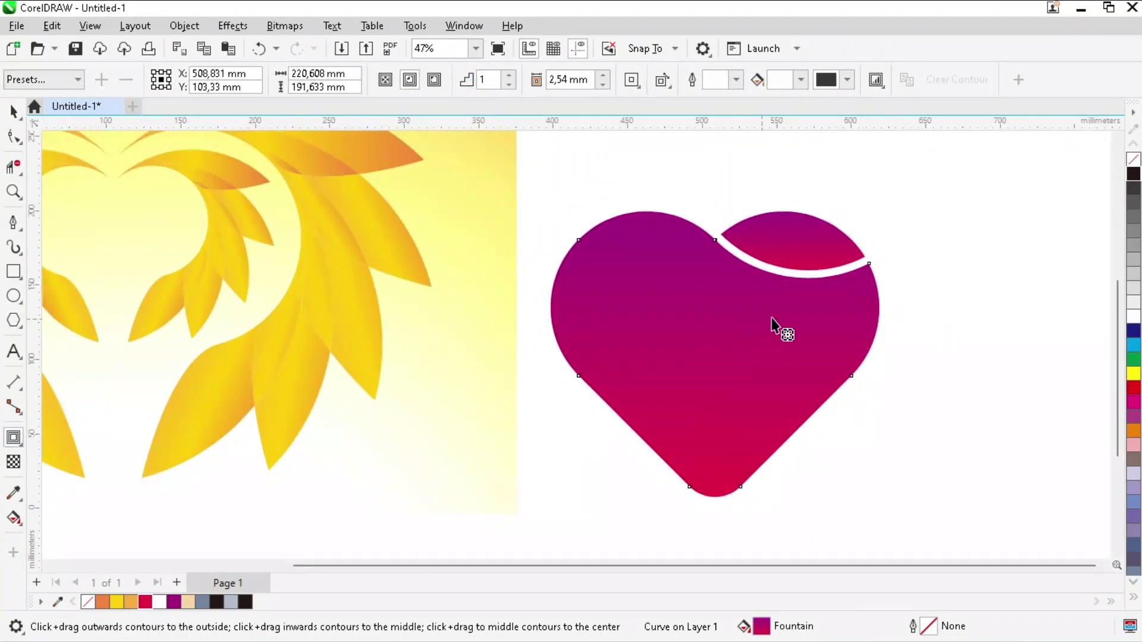
{"action": "mouse_move", "coordinate": [840, 305]}
{"action": "left_mouse_down"}
{"action": "mouse_move", "coordinate": [821, 344]}
{"action": "mouse_move", "coordinate": [887, 309]}
{"action": "mouse_move", "coordinate": [854, 309]}
{"action": "left_mouse_up"}
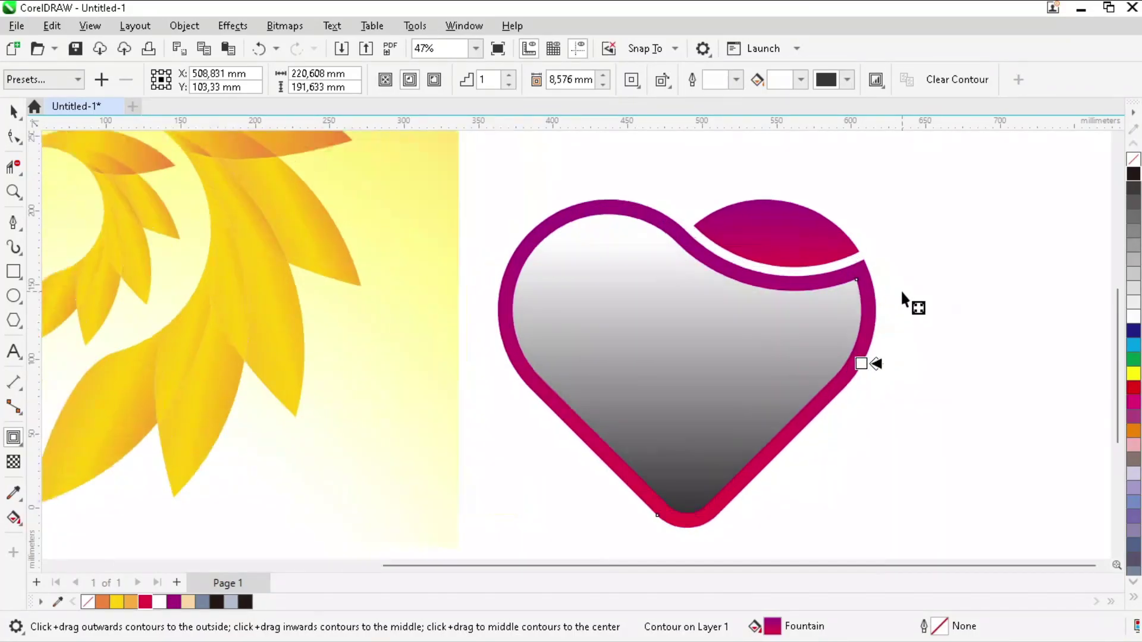
{"action": "scroll", "coordinate": [777, 315], "scroll_direction": "up", "scroll_amount": 2}
{"action": "scroll", "coordinate": [752, 330], "scroll_direction": "down", "scroll_amount": 2}
{"action": "scroll", "coordinate": [733, 331], "scroll_direction": "up", "scroll_amount": 1}
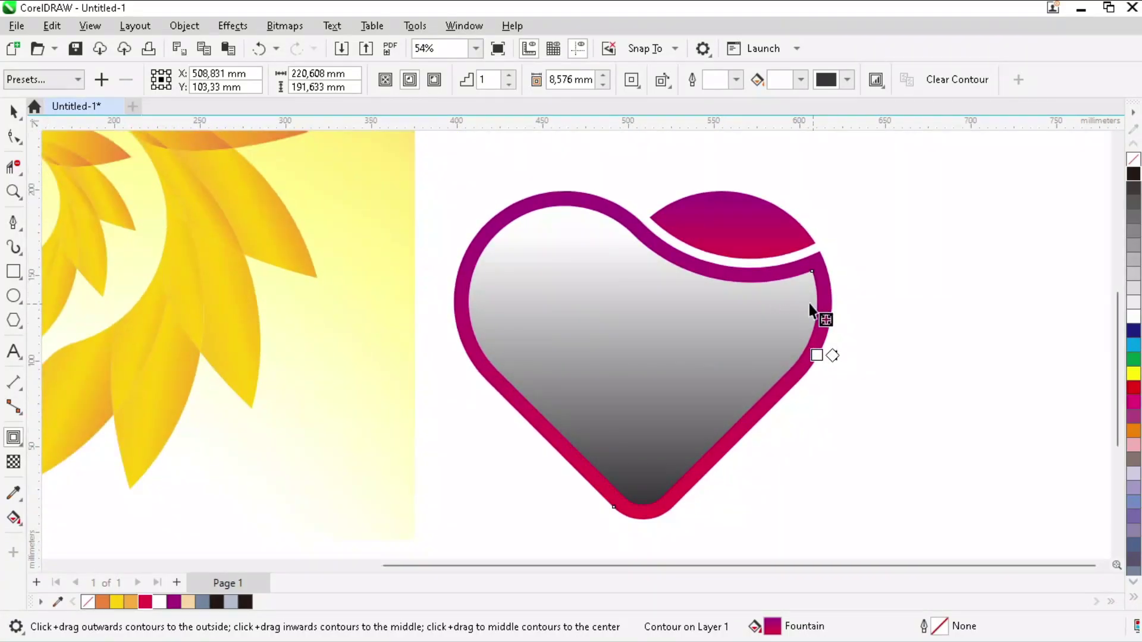
{"action": "right_click", "coordinate": [780, 302]}
{"action": "left_click", "coordinate": [822, 317]}
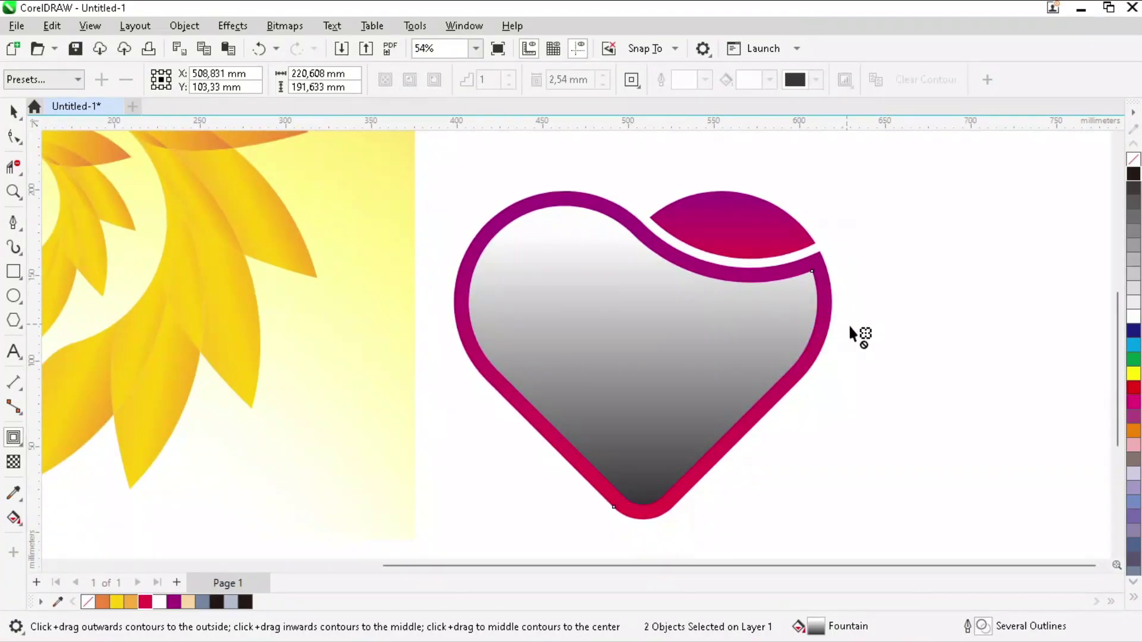
Fill only the inner contour heart with white.
{"action": "key", "text": "space"}
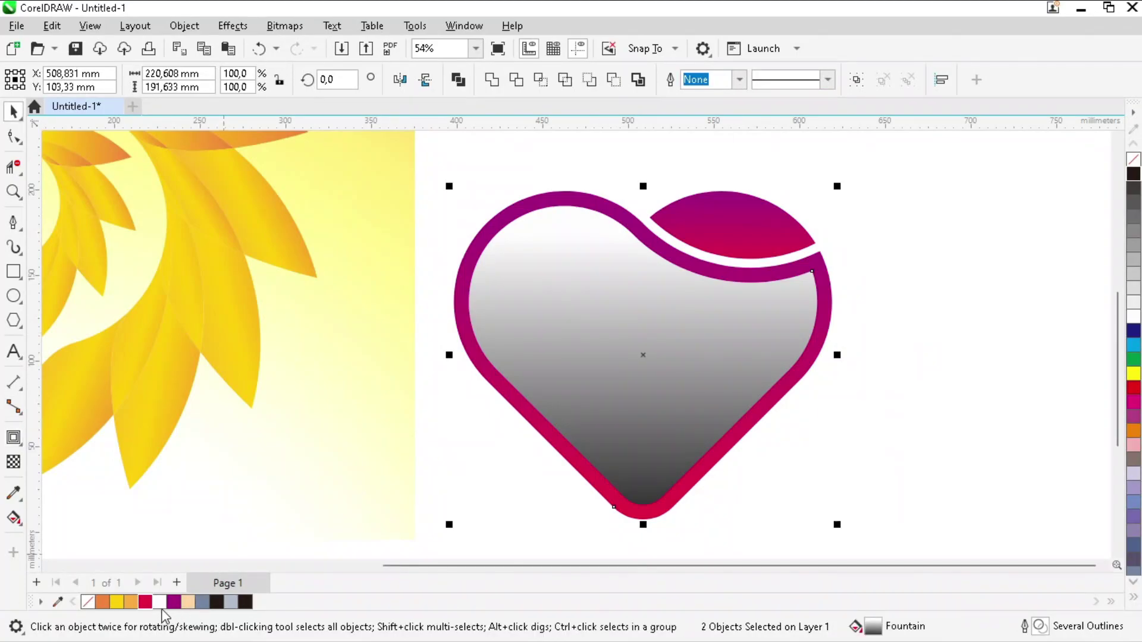
{"action": "left_click", "coordinate": [160, 602]}
{"action": "key", "text": "ctrl+z"}
{"action": "left_click", "coordinate": [747, 333]}
{"action": "left_click", "coordinate": [159, 602]}
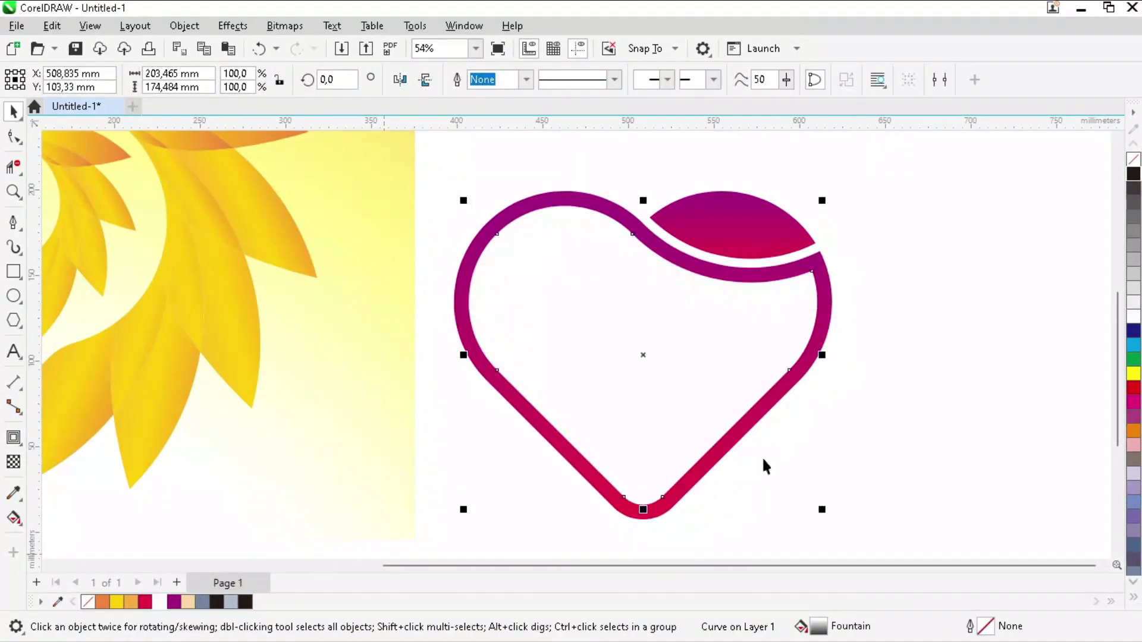
{"action": "left_click", "coordinate": [858, 367]}
Apply a linear fountain transparency to the white inner heart, fading from the lower-right edge to transparent toward the upper left.
{"action": "left_click", "coordinate": [462, 317]}
{"action": "scroll", "coordinate": [418, 316], "scroll_direction": "down", "scroll_amount": 1}
{"action": "scroll", "coordinate": [568, 315], "scroll_direction": "up", "scroll_amount": 1}
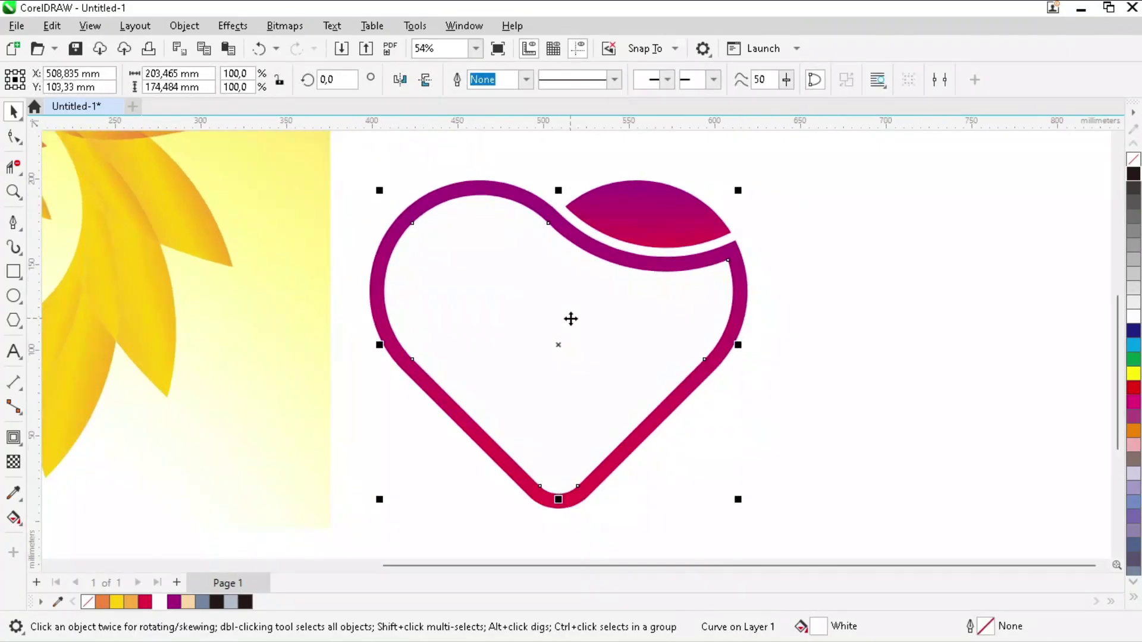
{"action": "left_click", "coordinate": [14, 463]}
{"action": "left_click_drag", "start_coordinate": [749, 493], "coordinate": [529, 284]}
{"action": "left_click_drag", "start_coordinate": [640, 389], "coordinate": [685, 436]}
{"action": "left_click", "coordinate": [841, 377]}
{"action": "key", "text": "space"}
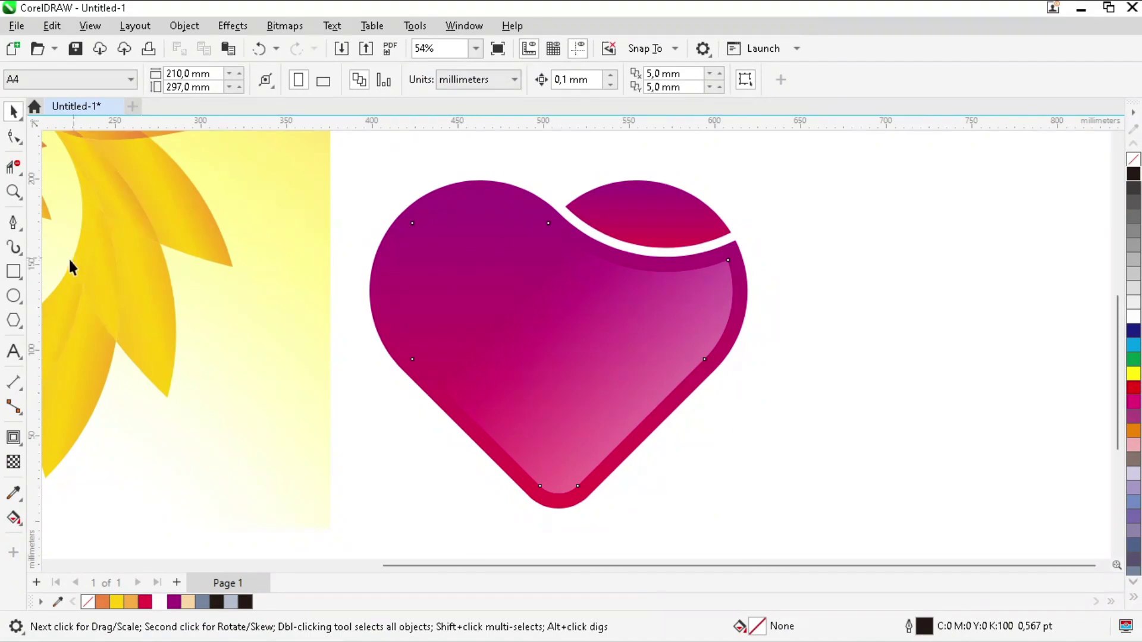
Draw an ellipse, rotate it about 47 degrees, and place it inside the heart's upper-left lobe.
{"action": "left_click", "coordinate": [13, 296]}
{"action": "left_click_drag", "start_coordinate": [429, 244], "coordinate": [624, 288]}
{"action": "key", "text": "space"}
{"action": "left_click", "coordinate": [552, 307]}
{"action": "left_click", "coordinate": [374, 193]}
{"action": "scroll", "coordinate": [409, 232], "scroll_direction": "up", "scroll_amount": 2}
{"action": "left_click_drag", "start_coordinate": [556, 321], "coordinate": [447, 270]}
{"action": "scroll", "coordinate": [466, 248], "scroll_direction": "up", "scroll_amount": 1}
{"action": "scroll", "coordinate": [452, 267], "scroll_direction": "down", "scroll_amount": 1}
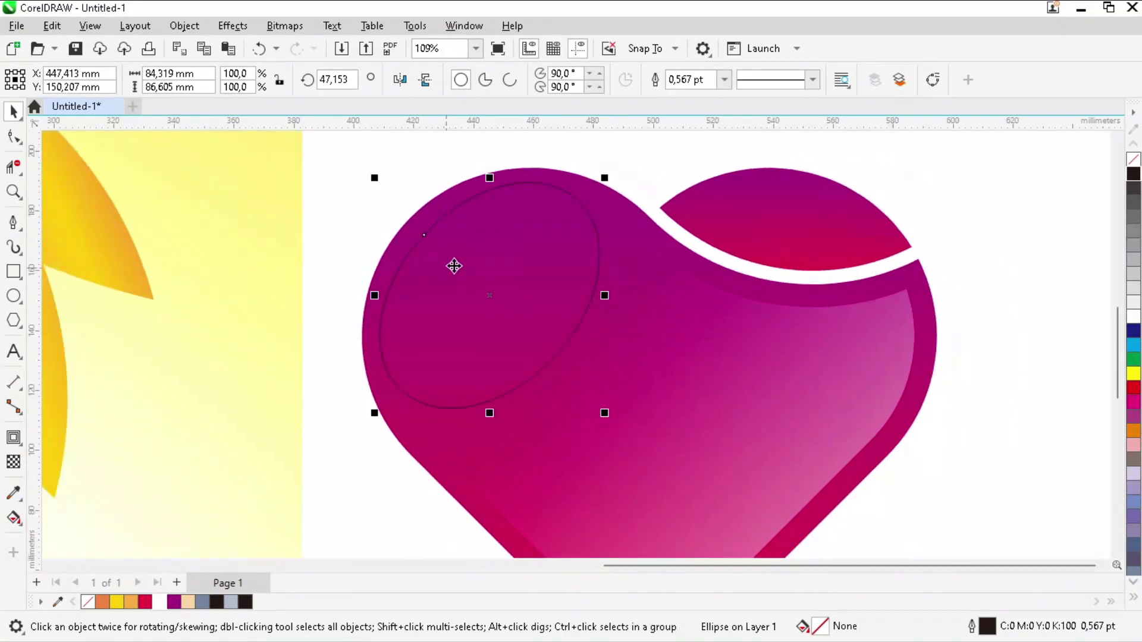
Fill the tilted ellipse with white and set its outline to None.
{"action": "left_click", "coordinate": [161, 602]}
{"action": "scroll", "coordinate": [512, 258], "scroll_direction": "down", "scroll_amount": 1}
{"action": "left_click", "coordinate": [723, 79]}
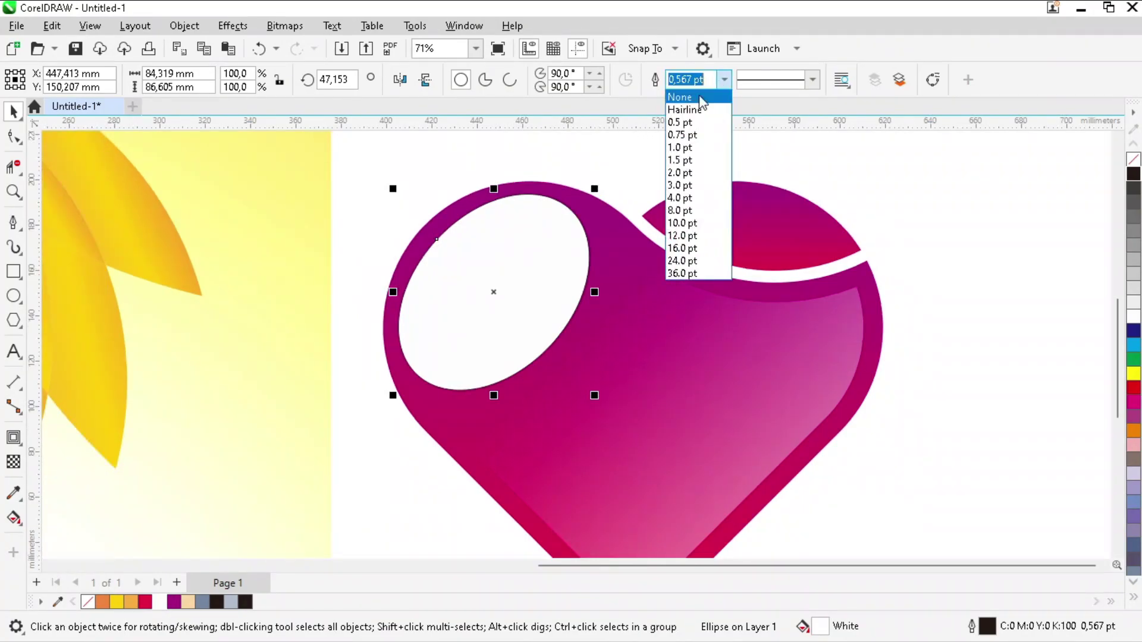
{"action": "left_click", "coordinate": [703, 97]}
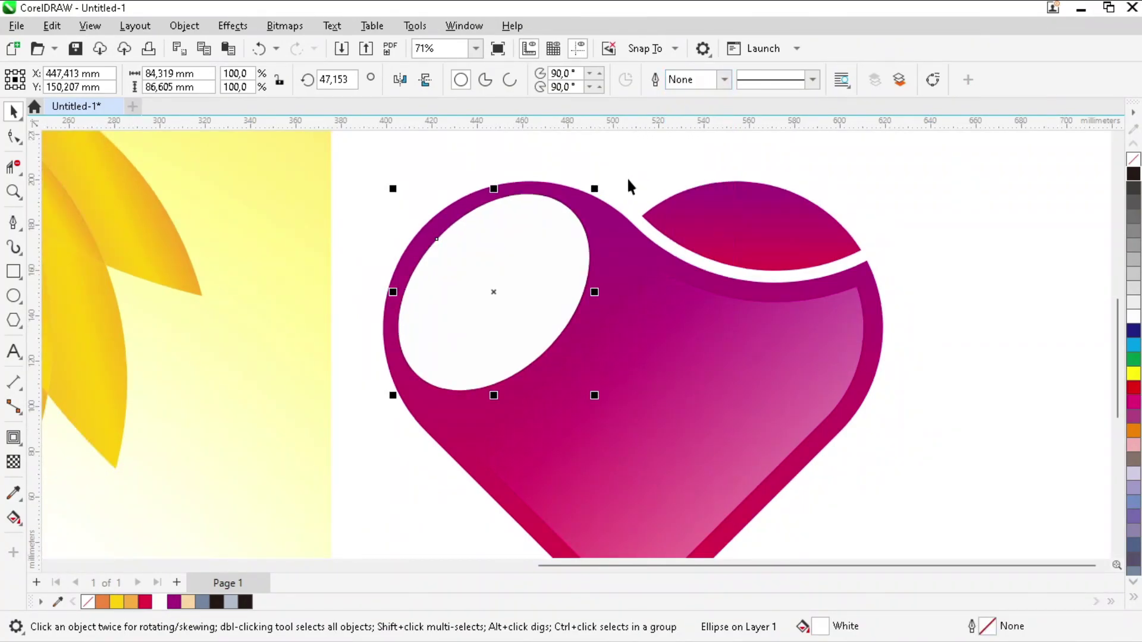
Apply a linear fountain transparency to the white ellipse, starting beyond its upper-left edge and fading out toward the lower right.
{"action": "left_click", "coordinate": [14, 462]}
{"action": "left_click_drag", "start_coordinate": [436, 239], "coordinate": [544, 340]}
{"action": "scroll", "coordinate": [524, 316], "scroll_direction": "down", "scroll_amount": 2}
{"action": "scroll", "coordinate": [452, 232], "scroll_direction": "up", "scroll_amount": 2}
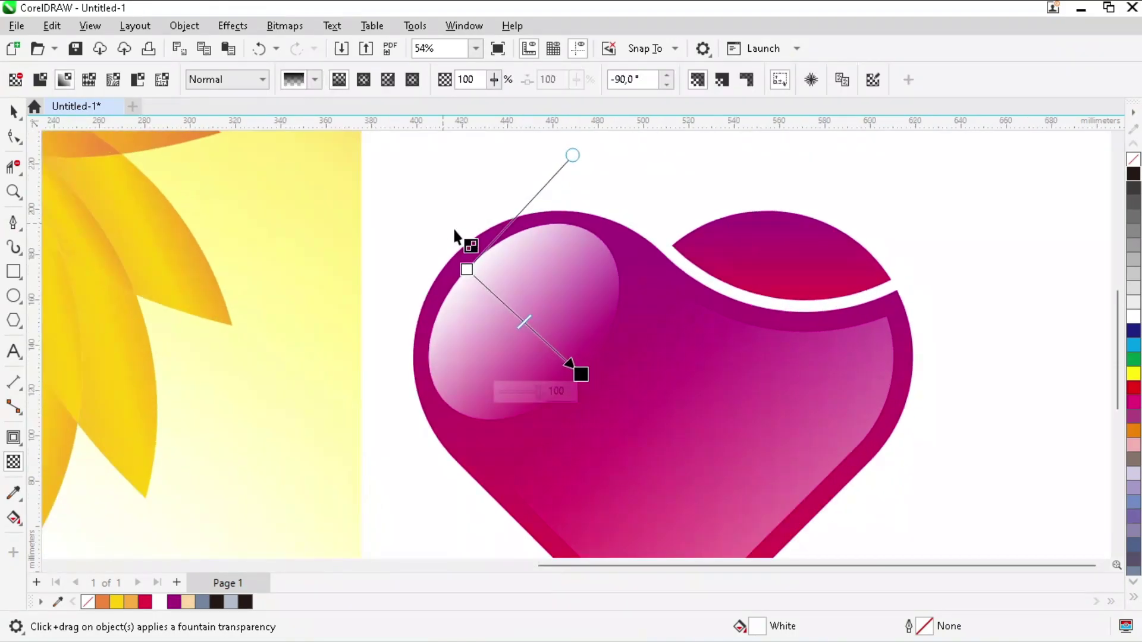
{"action": "left_click_drag", "start_coordinate": [465, 268], "coordinate": [398, 213]}
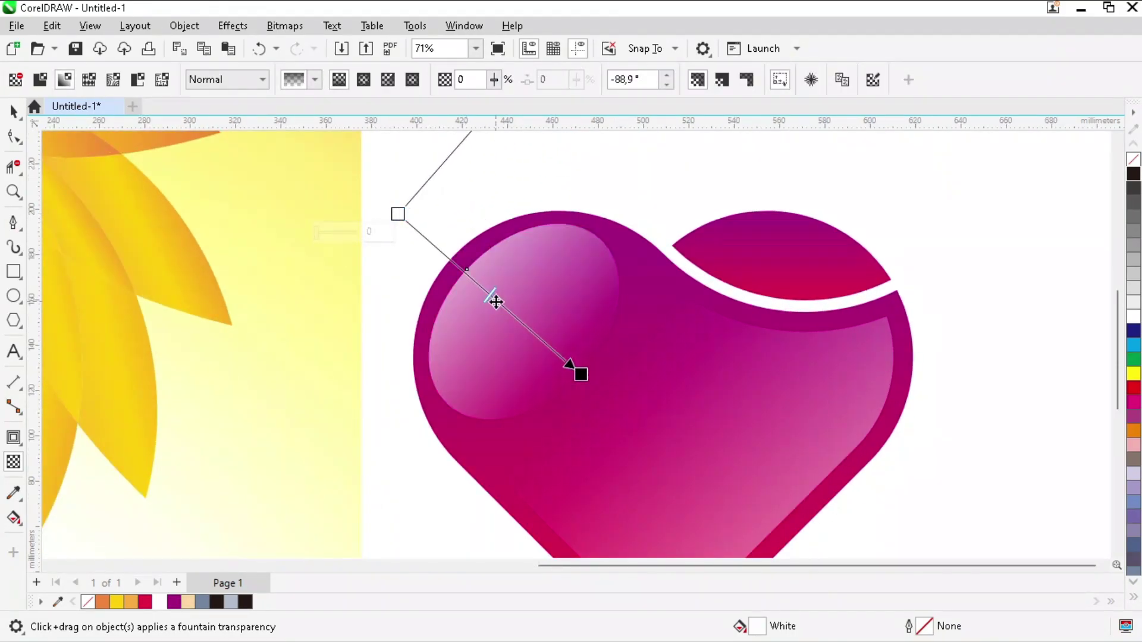
{"action": "scroll", "coordinate": [502, 264], "scroll_direction": "down", "scroll_amount": 2}
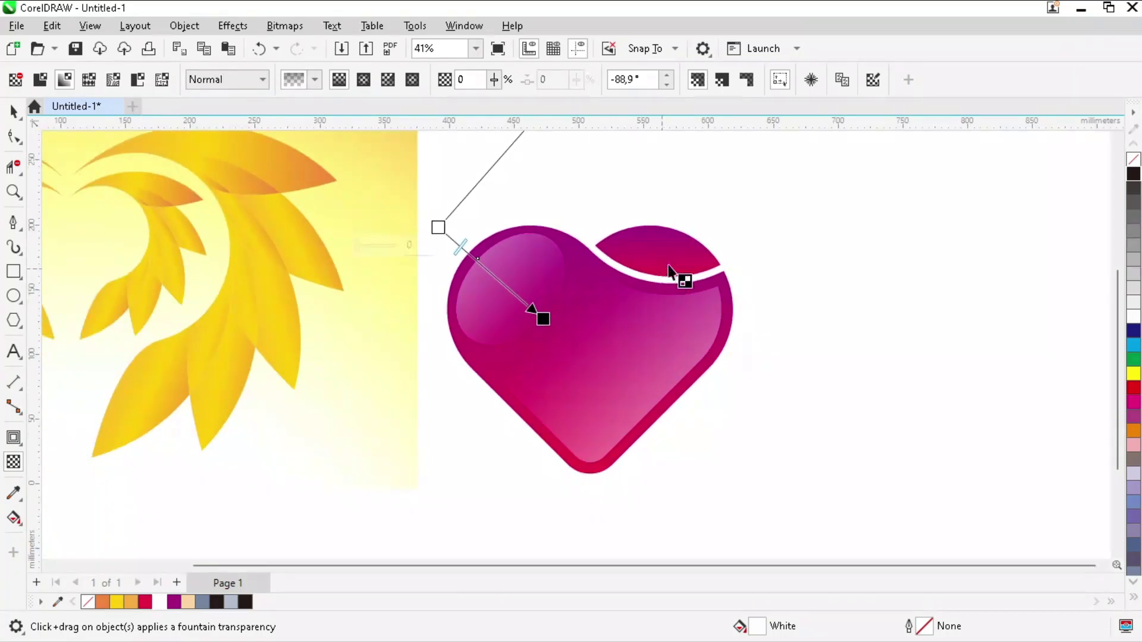
Draw a closed crescent highlight about 67 mm wide and 18 mm high with the Pen tool inside the heart's separate upper-right piece.
{"action": "left_click", "coordinate": [815, 222]}
{"action": "key", "text": "space"}
{"action": "scroll", "coordinate": [790, 232], "scroll_direction": "down", "scroll_amount": 2}
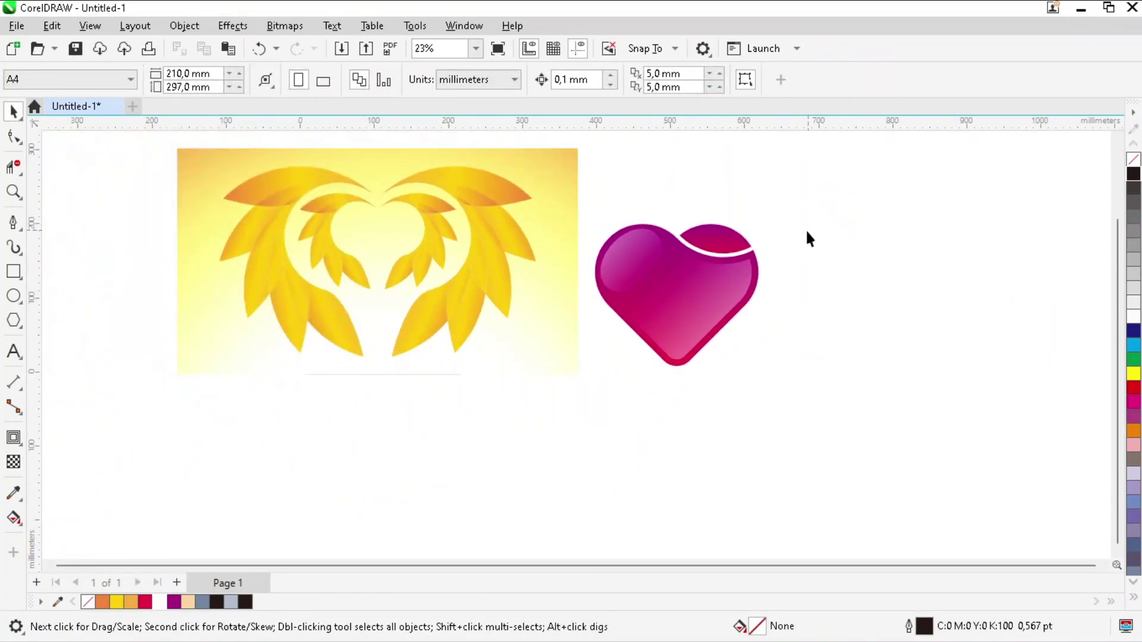
{"action": "key", "text": "z"}
{"action": "left_click_drag", "start_coordinate": [634, 204], "coordinate": [804, 295]}
{"action": "key", "text": "space"}
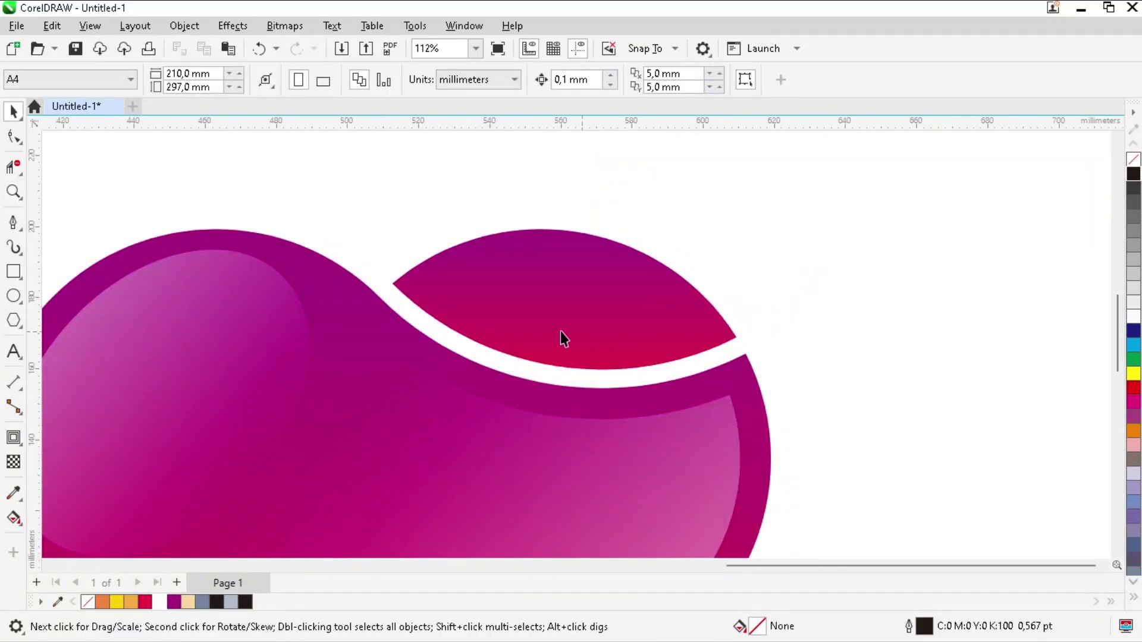
{"action": "left_click", "coordinate": [23, 231]}
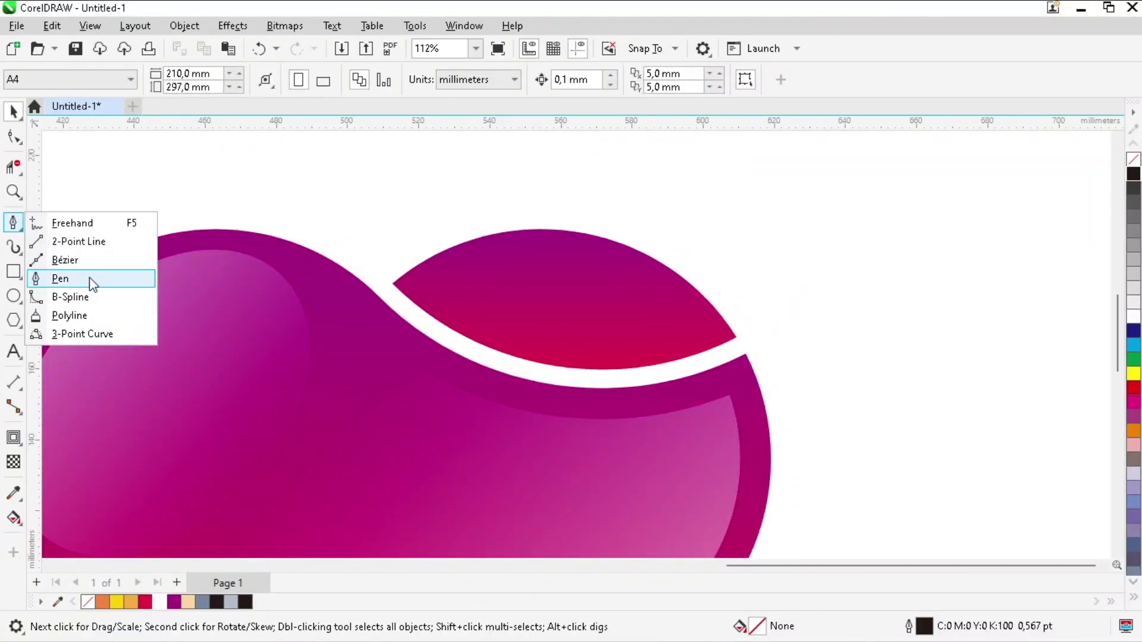
{"action": "left_click", "coordinate": [60, 279]}
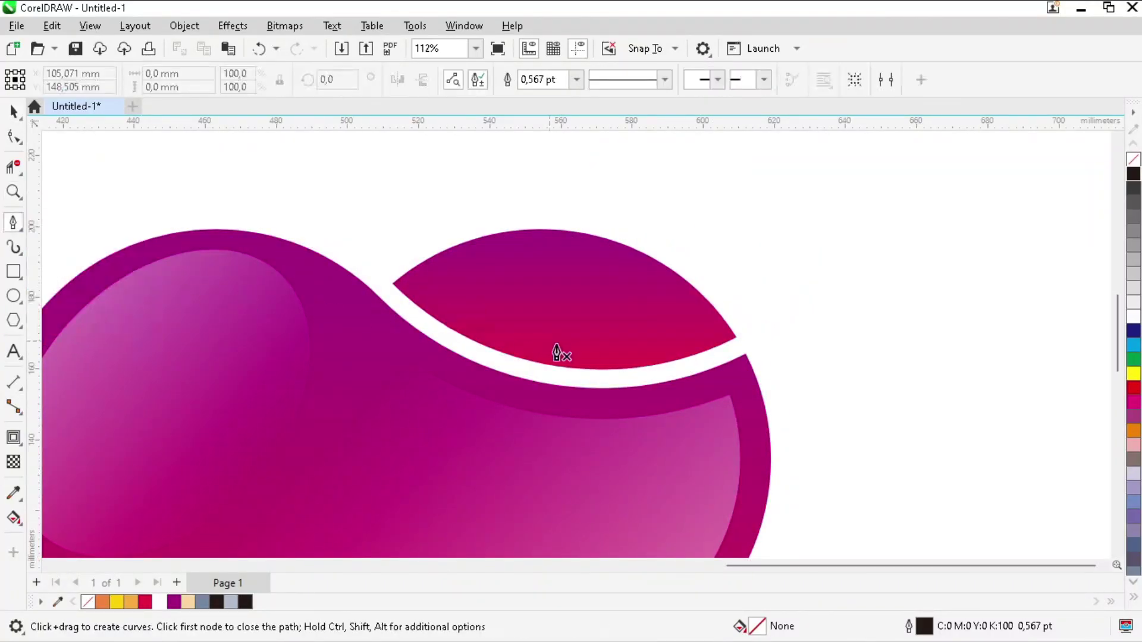
{"action": "left_click", "coordinate": [684, 325]}
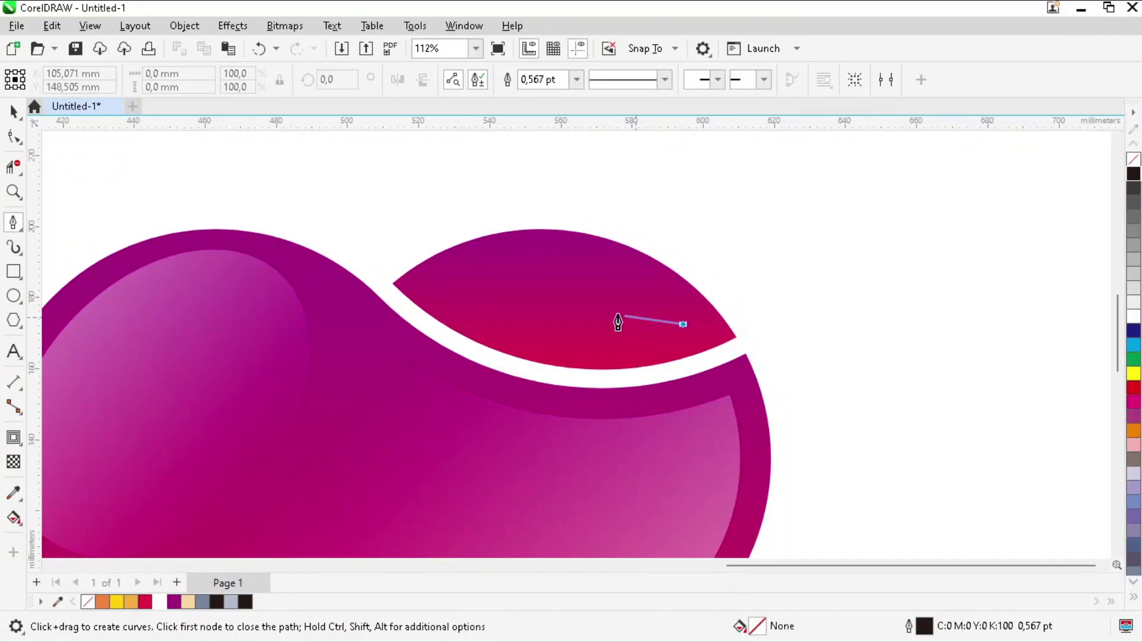
{"action": "left_click_drag", "start_coordinate": [383, 292], "coordinate": [289, 355]}
{"action": "left_click", "coordinate": [445, 286]}
{"action": "mouse_move", "coordinate": [684, 329]}
{"action": "left_mouse_down"}
{"action": "mouse_move", "coordinate": [632, 334]}
{"action": "mouse_move", "coordinate": [555, 291]}
{"action": "mouse_move", "coordinate": [547, 257]}
{"action": "left_mouse_up"}
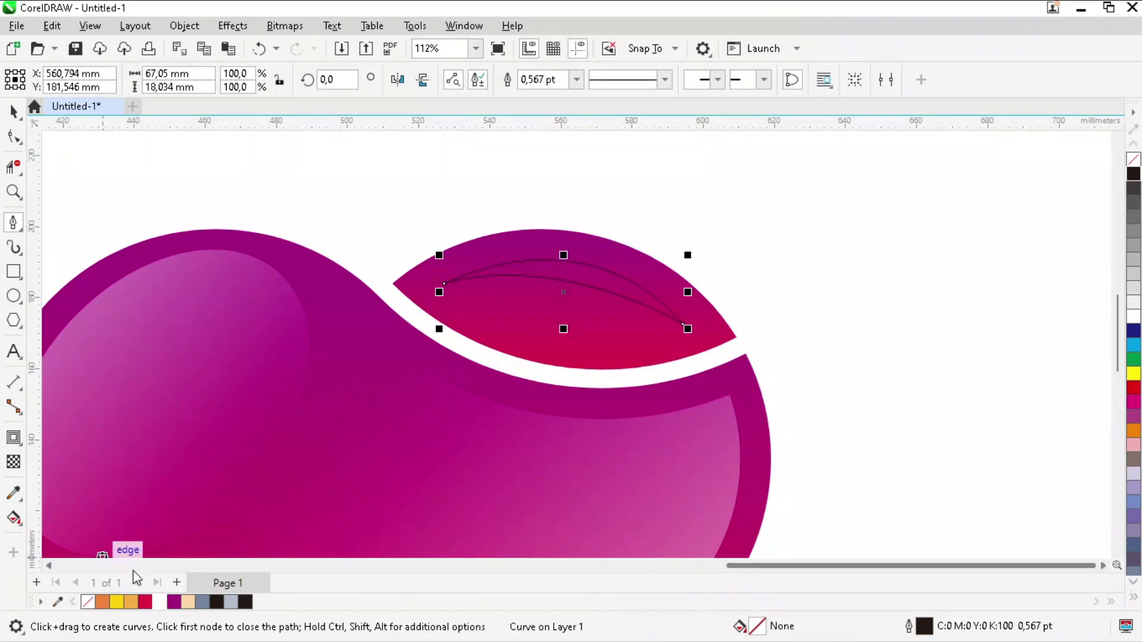
Fill the crescent highlight with white and set its outline to None.
{"action": "left_click", "coordinate": [162, 601]}
{"action": "left_click", "coordinate": [576, 79]}
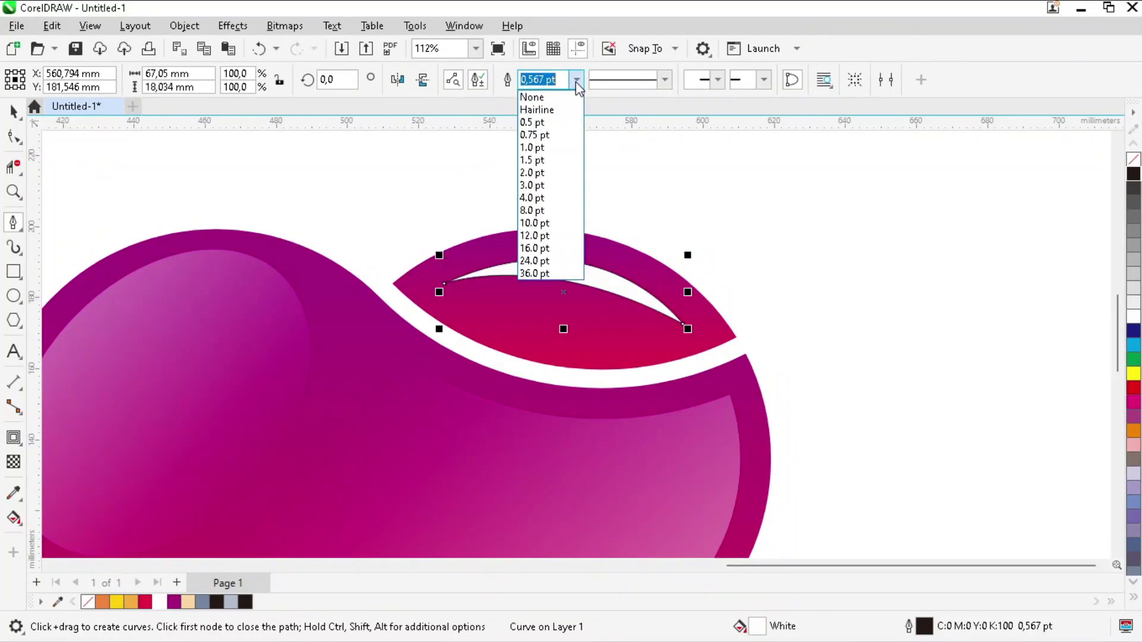
{"action": "left_click", "coordinate": [538, 97]}
{"action": "key", "text": "space"}
{"action": "left_click", "coordinate": [476, 162]}
{"action": "key", "text": "F4"}
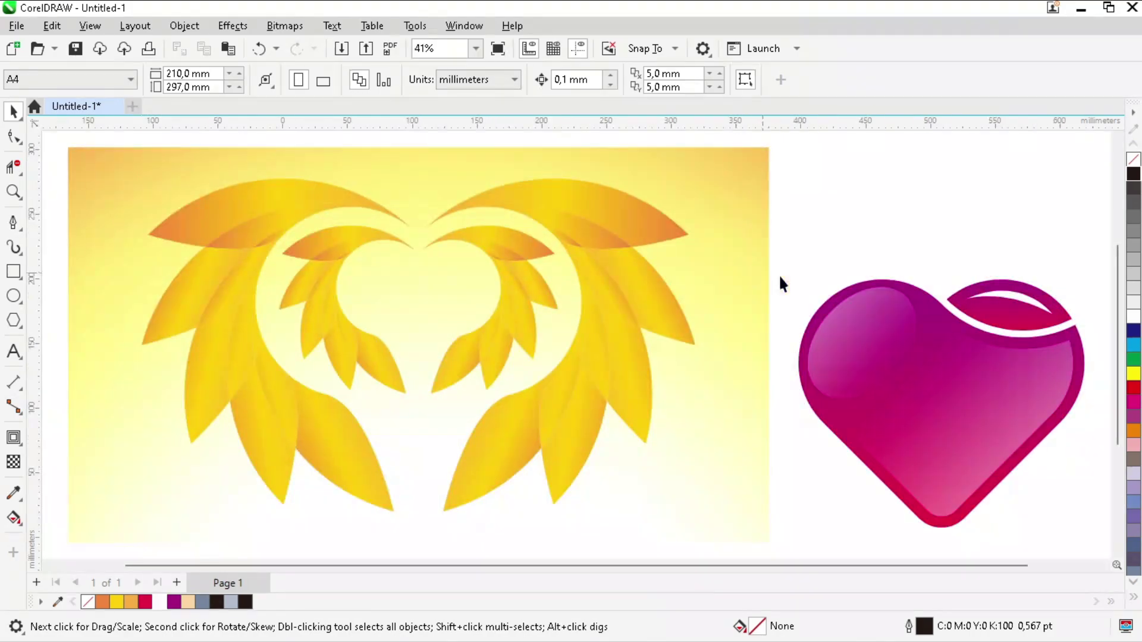
Group all the heart's objects and center the group on the page over the wings.
{"action": "scroll", "coordinate": [410, 203], "scroll_direction": "down", "scroll_amount": 1}
{"action": "left_click_drag", "start_coordinate": [920, 194], "coordinate": [593, 427]}
{"action": "key", "text": "ctrl+g"}
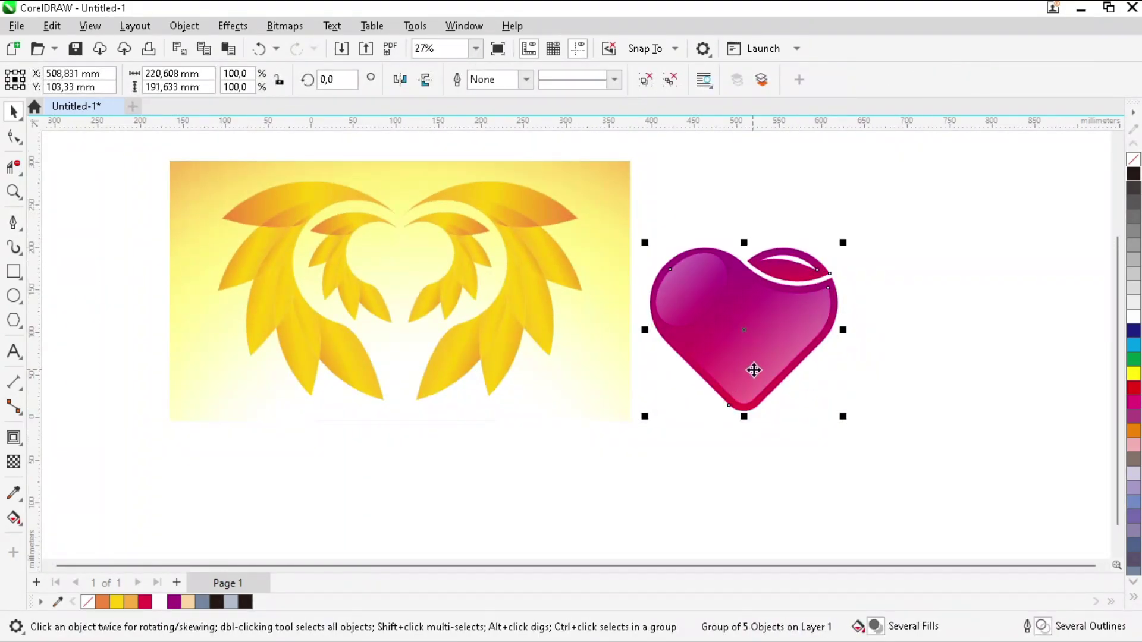
{"action": "key", "text": "p"}
{"action": "key", "text": "shift+F4"}
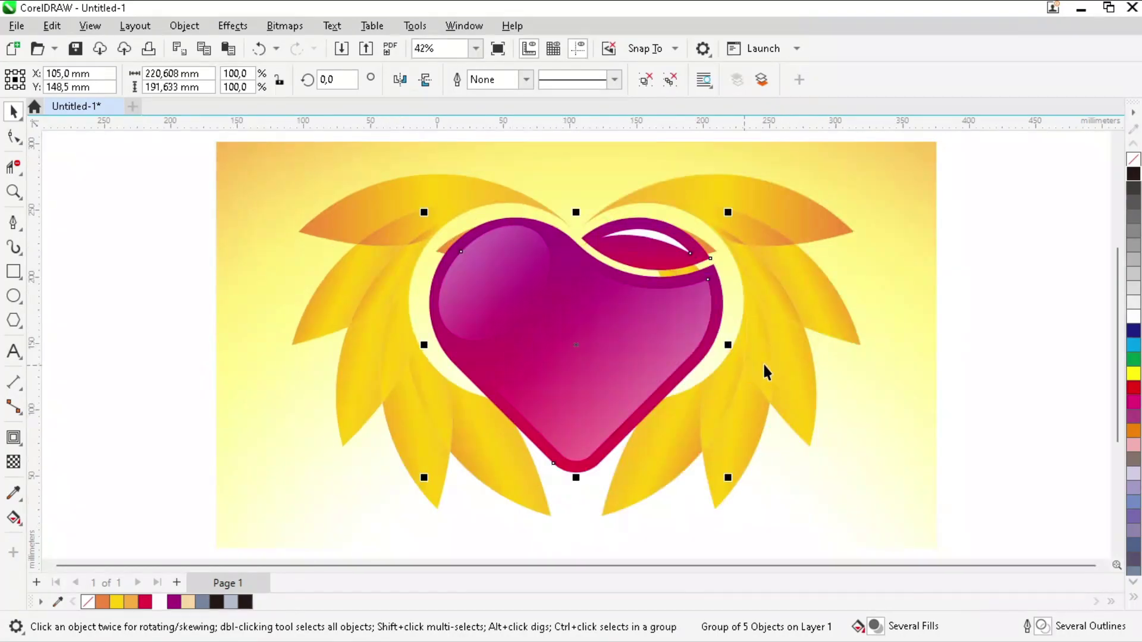
Scale the heart group about its center to 39.1%, about 86 by 75 mm, and move it straight up between the inner wings.
{"action": "left_click_drag", "start_coordinate": [731, 211], "coordinate": [652, 265]}
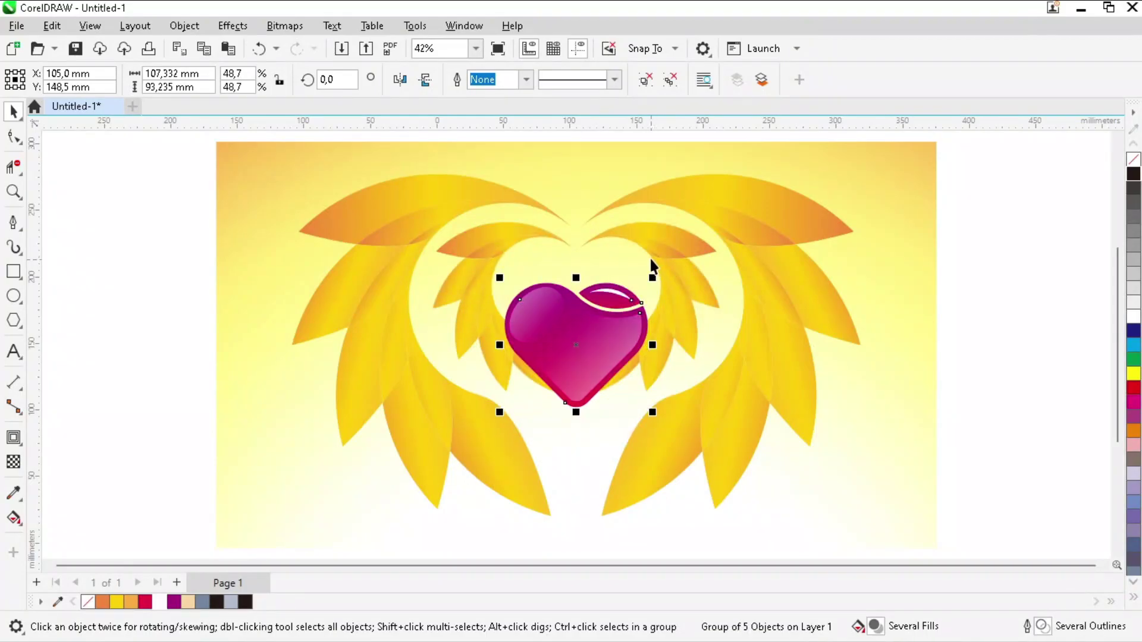
{"action": "scroll", "coordinate": [588, 260], "scroll_direction": "up", "scroll_amount": 2}
{"action": "left_click_drag", "start_coordinate": [721, 288], "coordinate": [697, 306]}
{"action": "left_click_drag", "start_coordinate": [600, 417], "coordinate": [607, 359]}
{"action": "scroll", "coordinate": [589, 331], "scroll_direction": "up", "scroll_amount": 1}
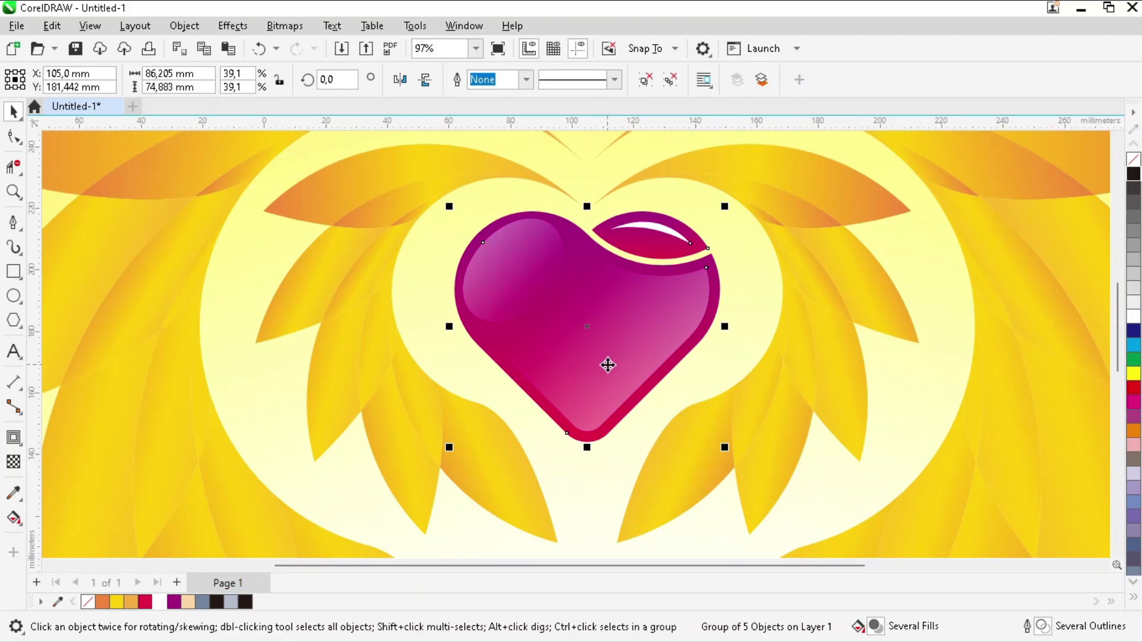
{"action": "left_click", "coordinate": [610, 372], "text": "ctrl"}
{"action": "key", "text": "Escape"}
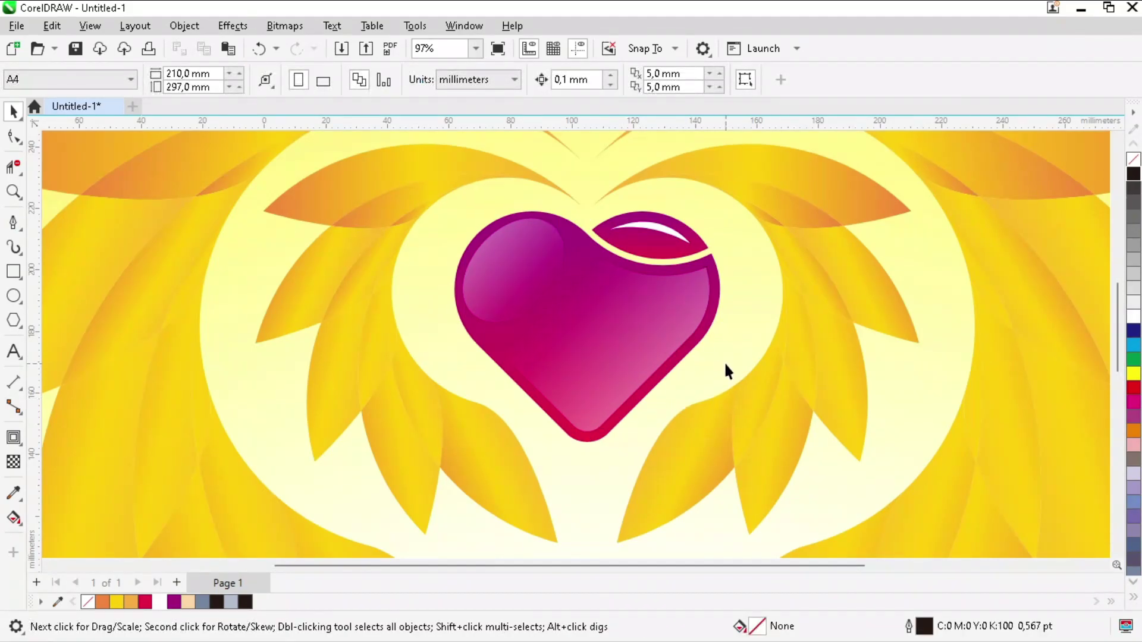
Frame the whole logo and examine it in a full-screen preview.
{"action": "key", "text": "F4"}
{"action": "key", "text": "z"}
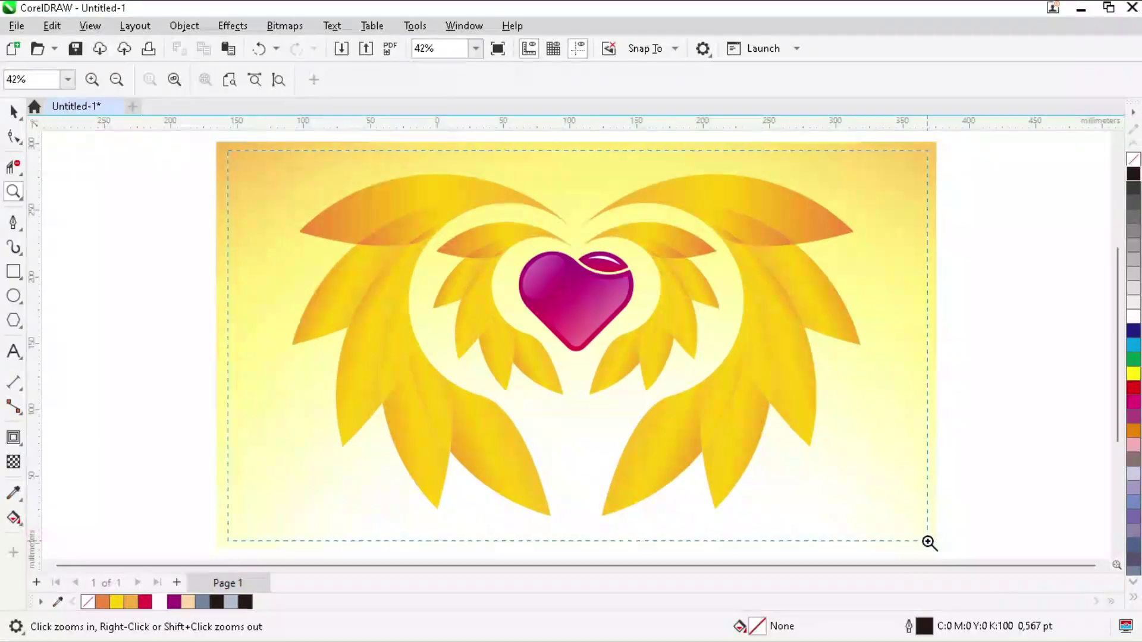
{"action": "scroll", "coordinate": [930, 543], "scroll_direction": "up", "scroll_amount": 1}
{"action": "key", "text": "space"}
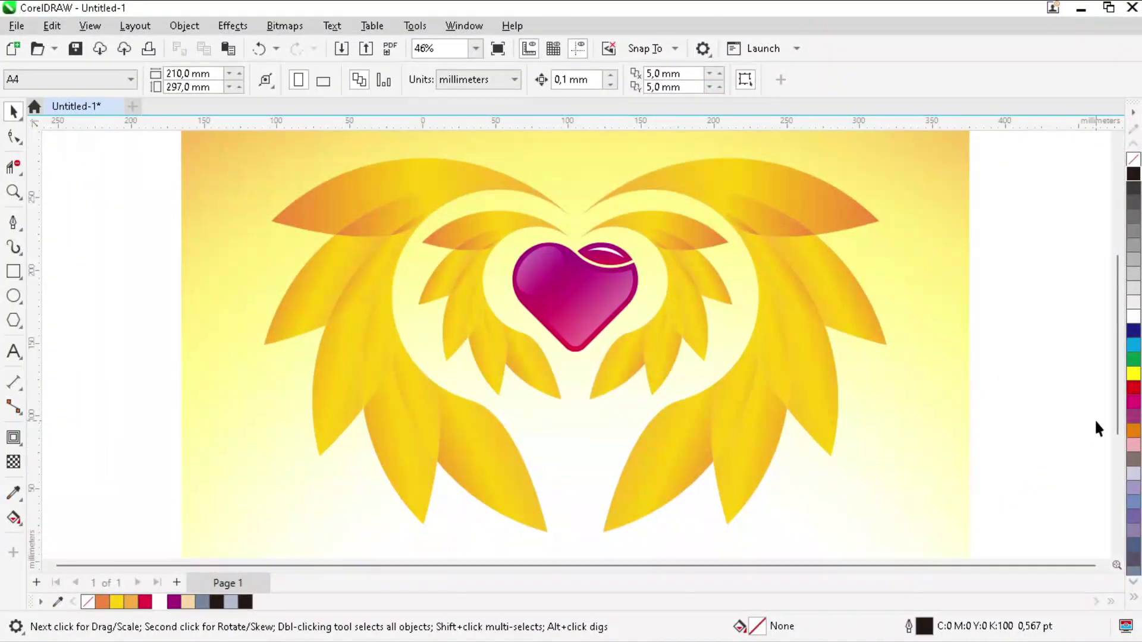
{"action": "key", "text": "F9"}
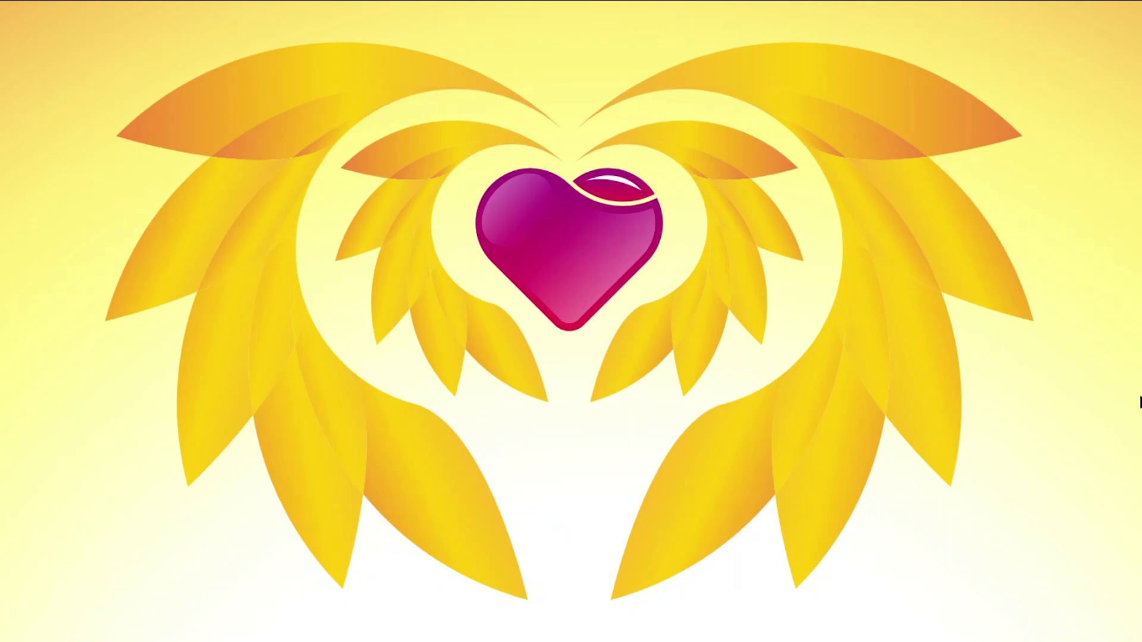